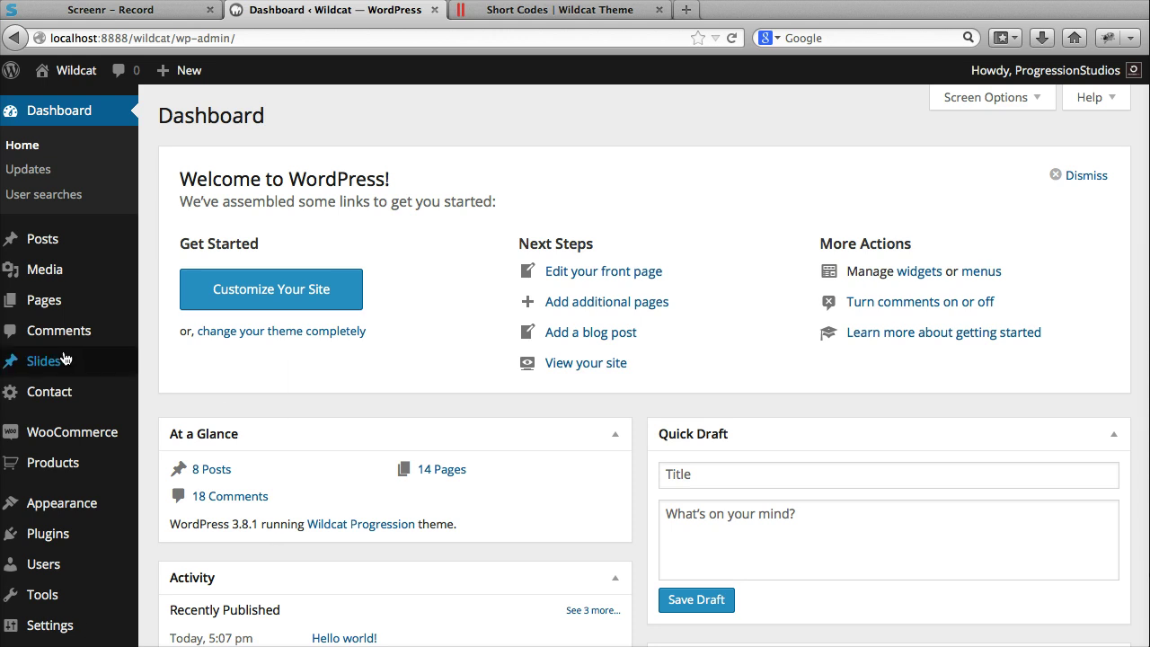
Create a new slider category named "slider" for the slides
mouse_move(63, 359)
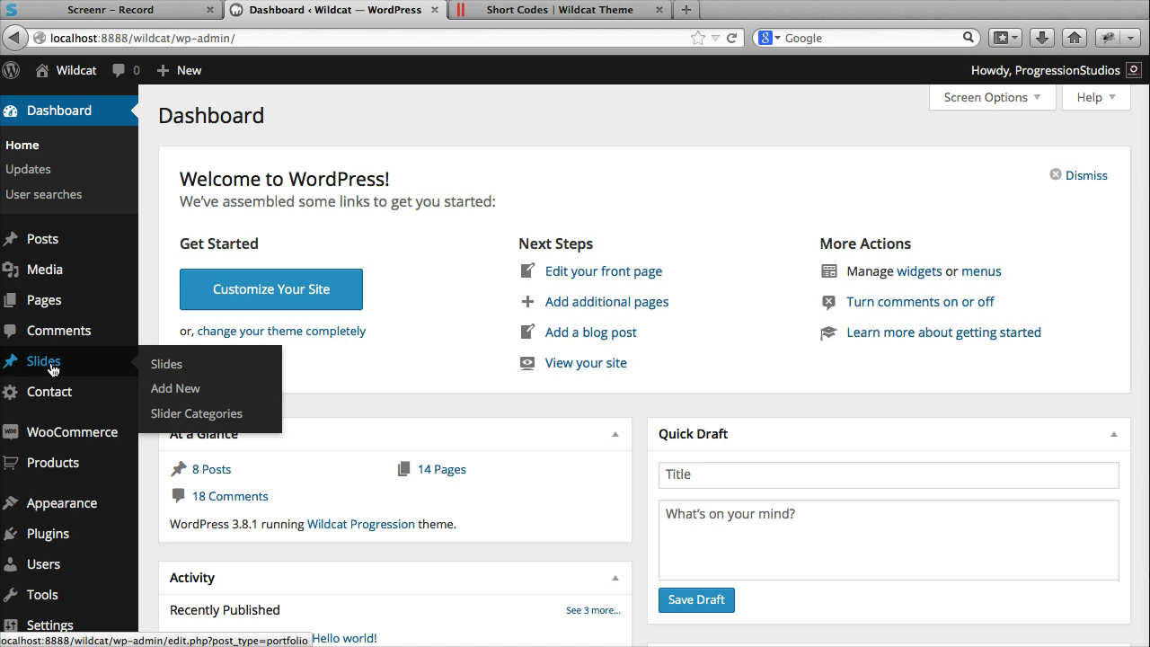
click(52, 366)
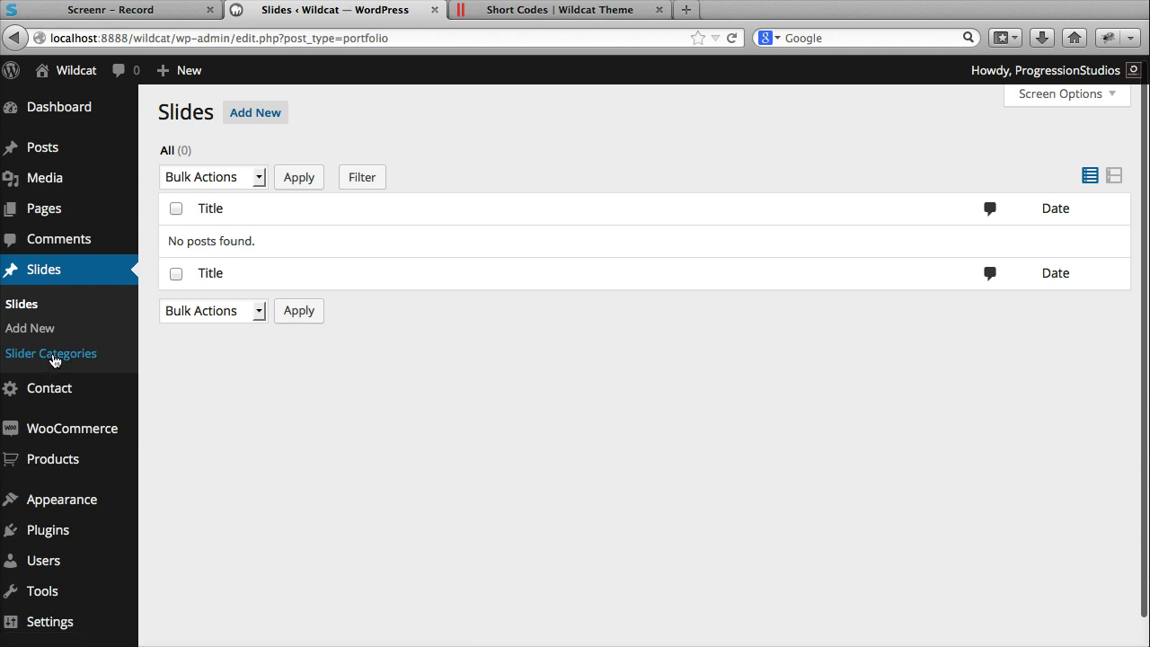
click(56, 355)
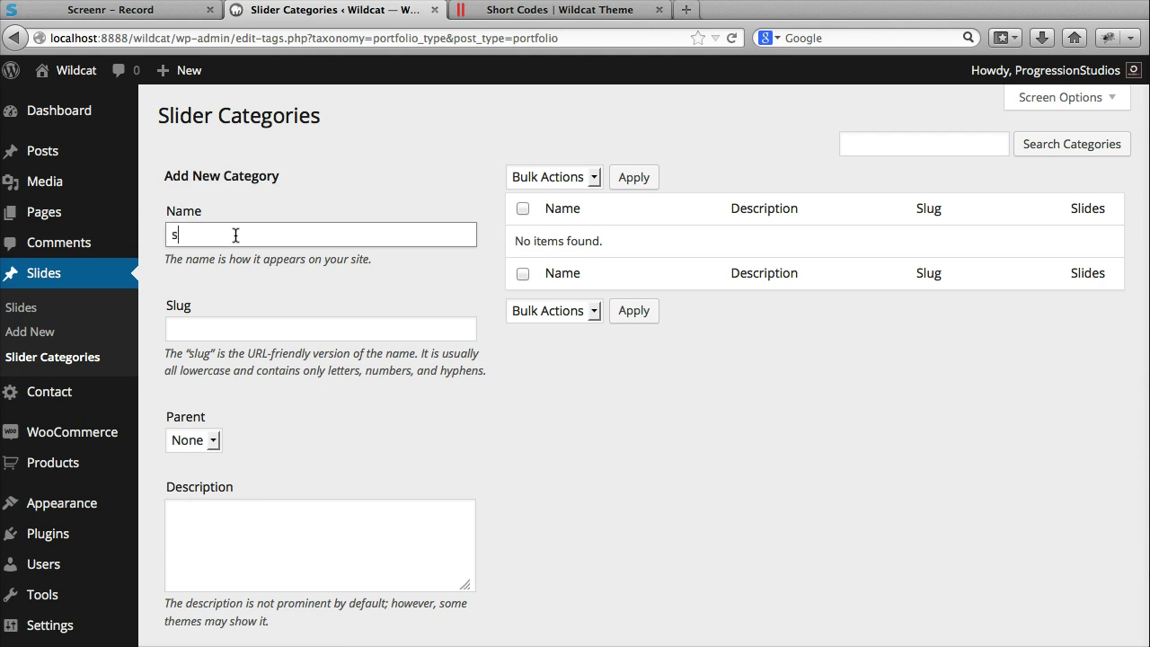
scroll(307, 302, down, 2)
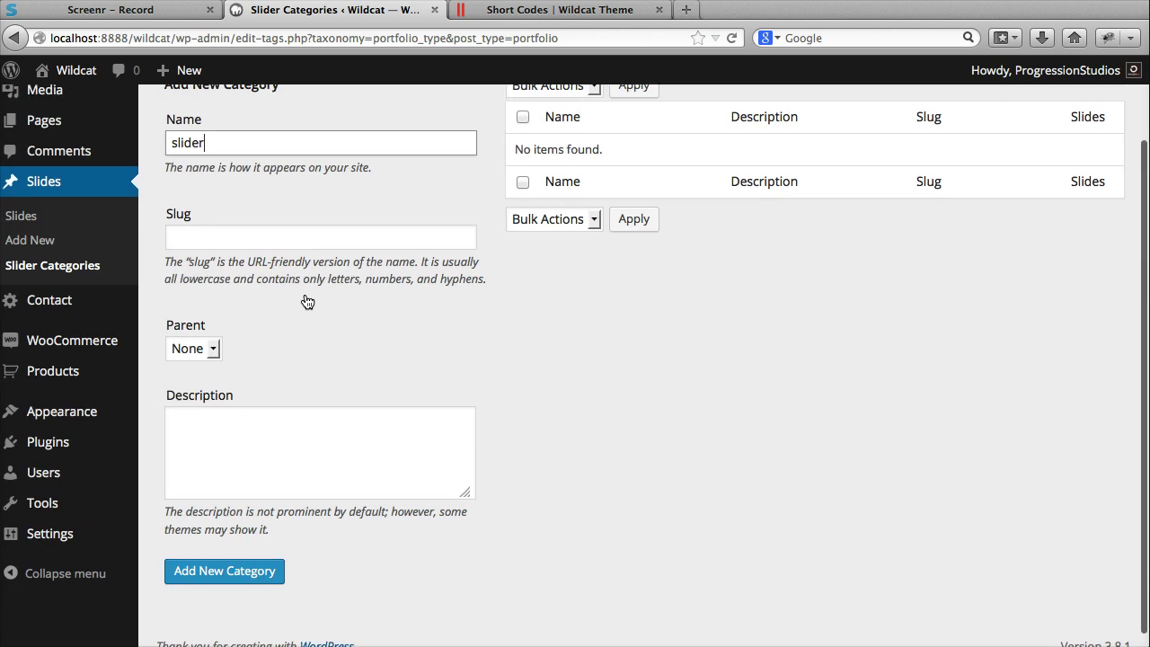
scroll(307, 302, up, 2)
scroll(307, 298, down, 2)
click(259, 562)
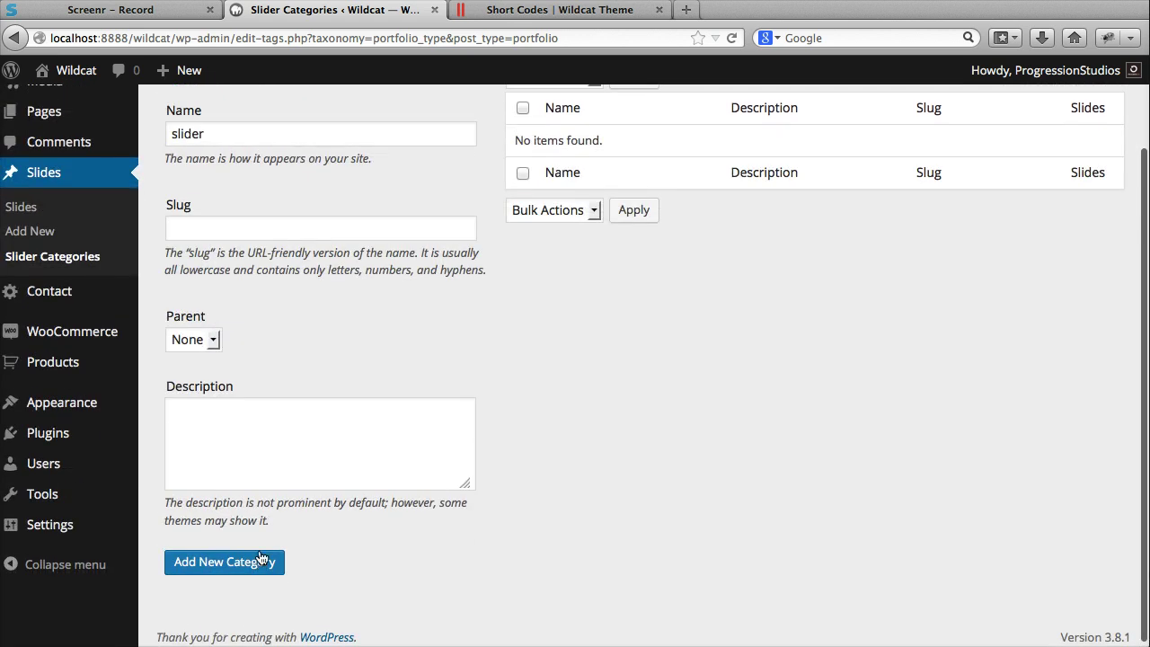
scroll(256, 440, up, 2)
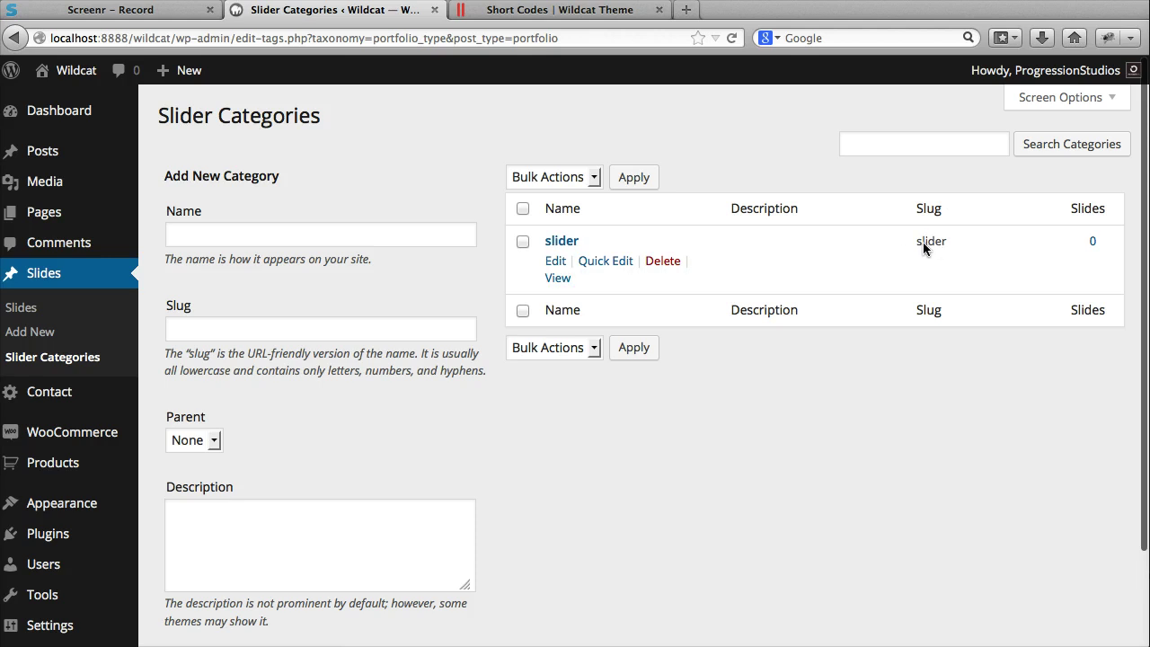
Edit the Home page, set its Homepage Slider slug to "slider" and update the page
click(72, 220)
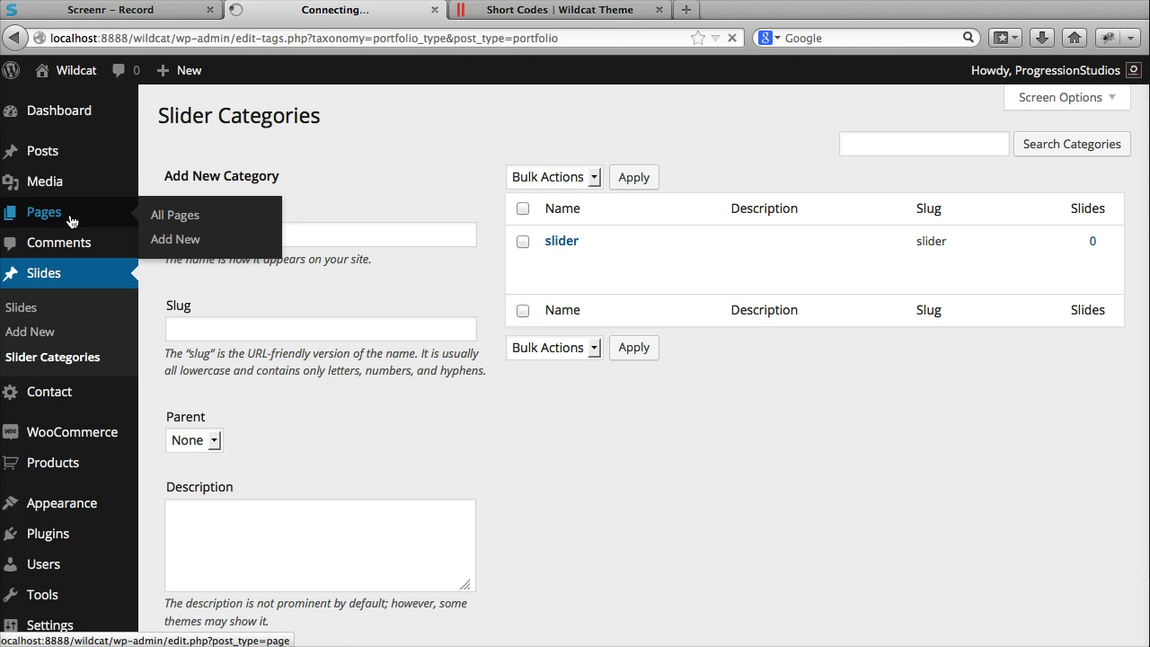
scroll(197, 348, down, 2)
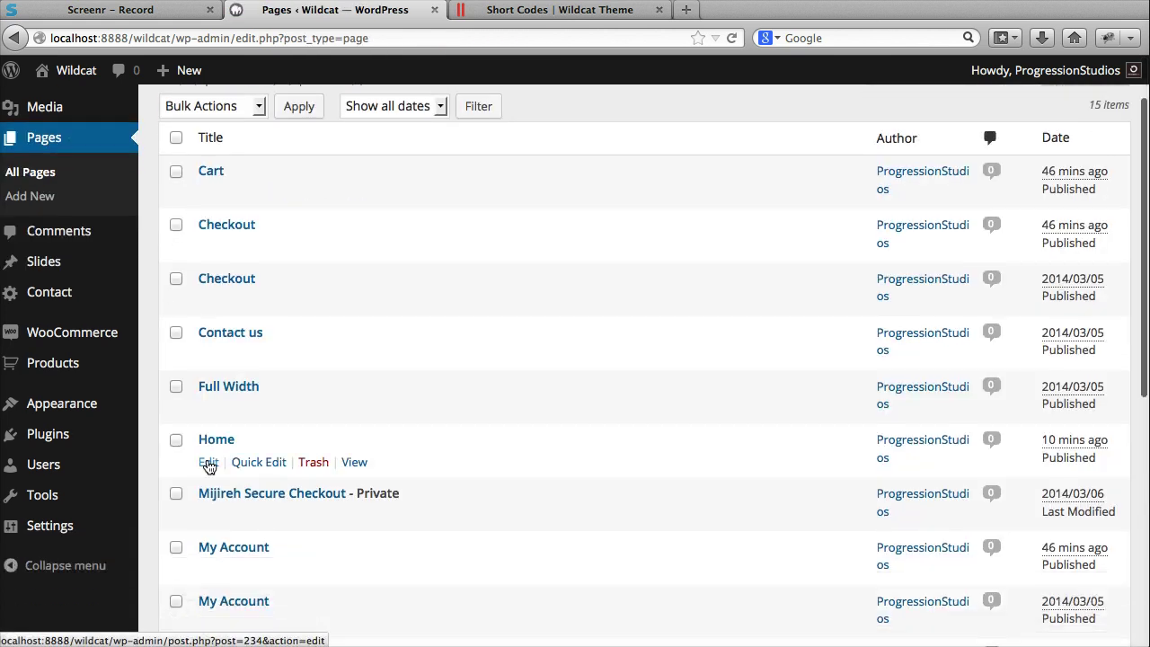
click(208, 461)
scroll(447, 319, down, 5)
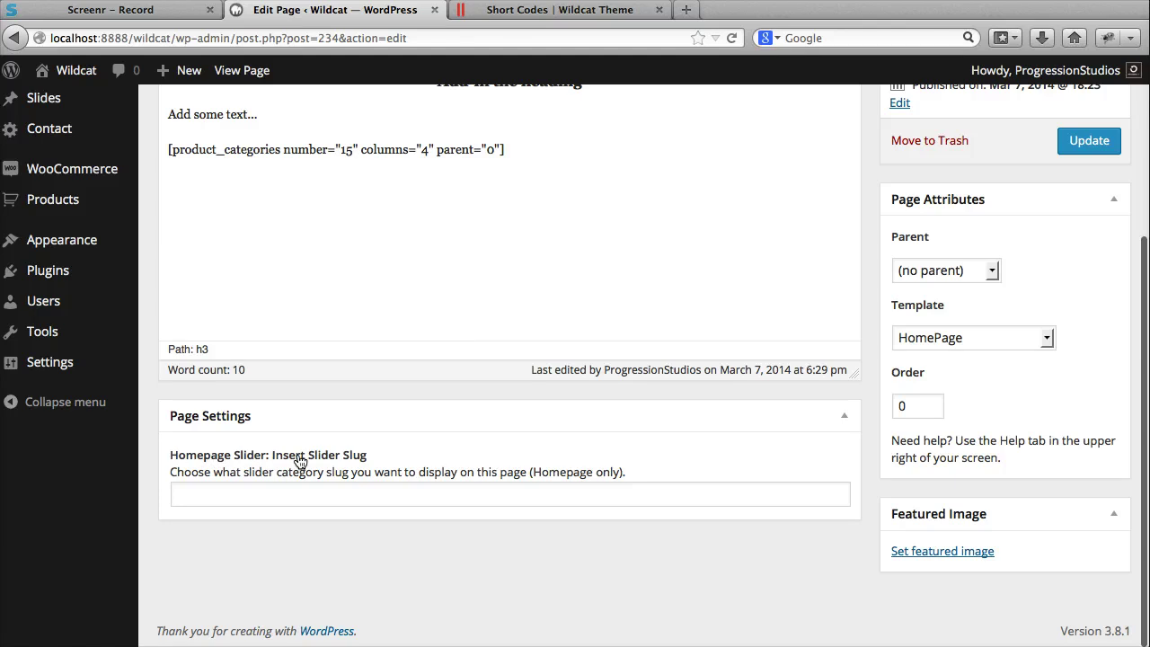
click(320, 504)
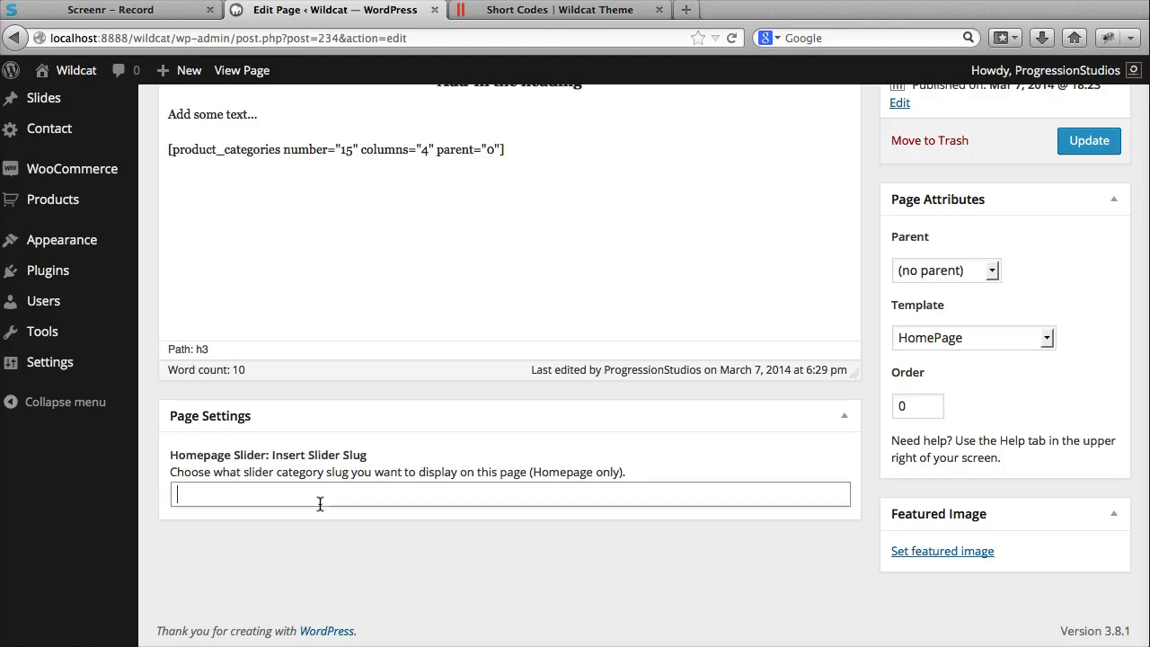
text(slider)
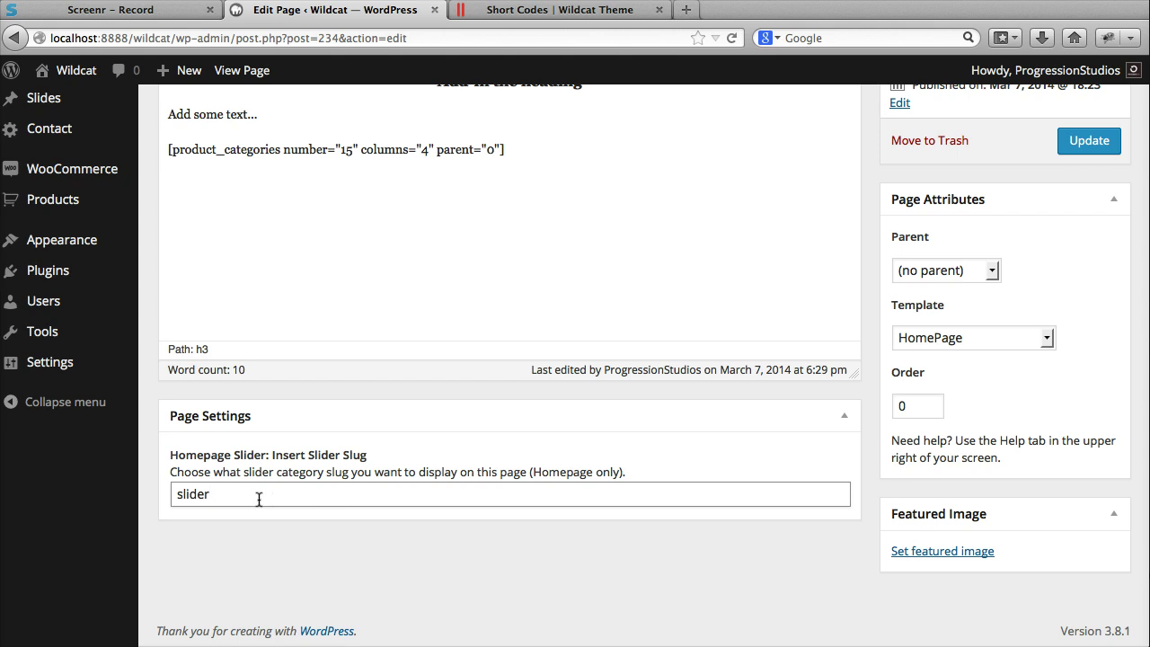
drag(326, 500, 173, 503)
click(226, 488)
double_click(225, 488)
scroll(208, 500, up, 5)
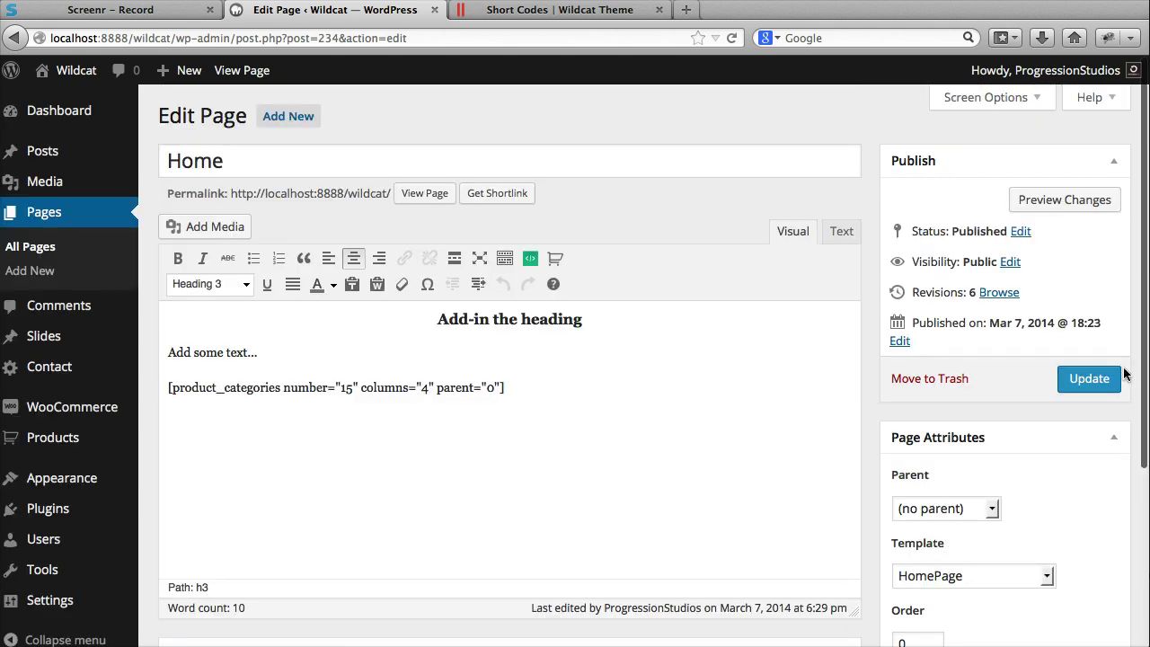
click(1091, 377)
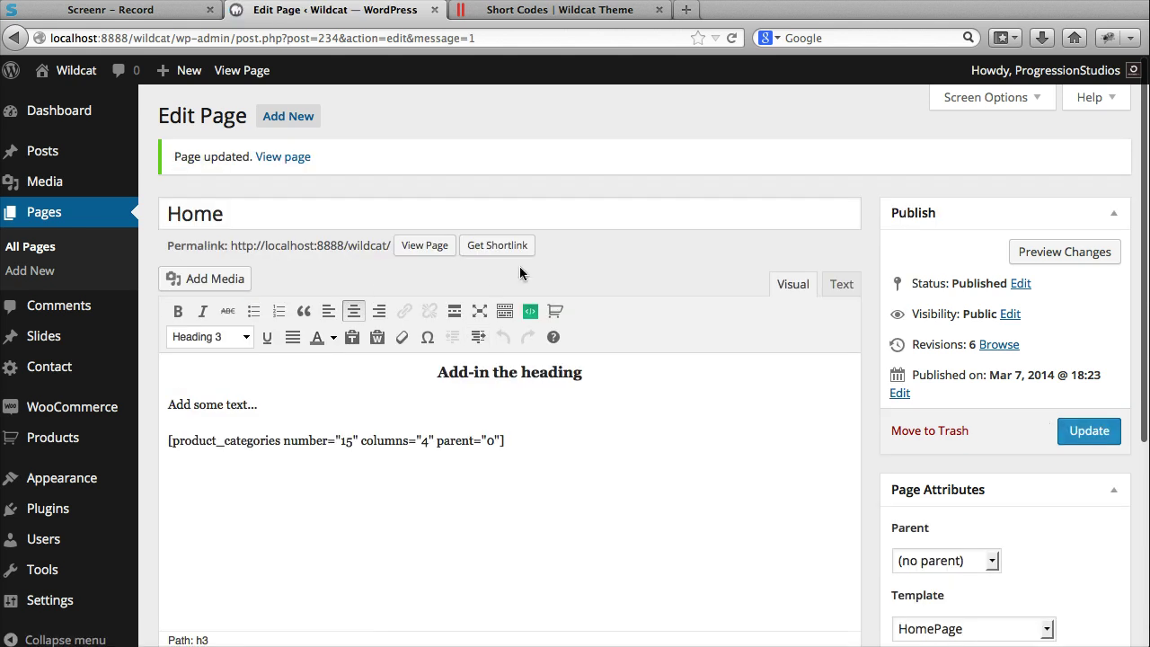
Check the homepage slider slug saved in the Home page's Page Settings
scroll(519, 269, down, 5)
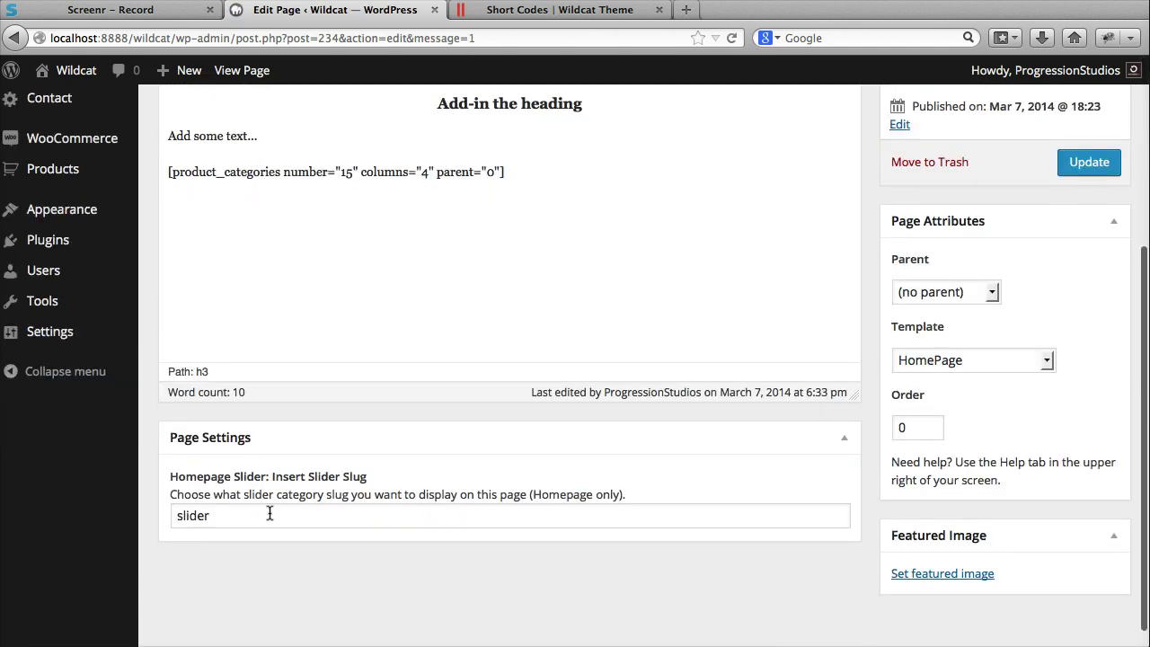
double_click(270, 512)
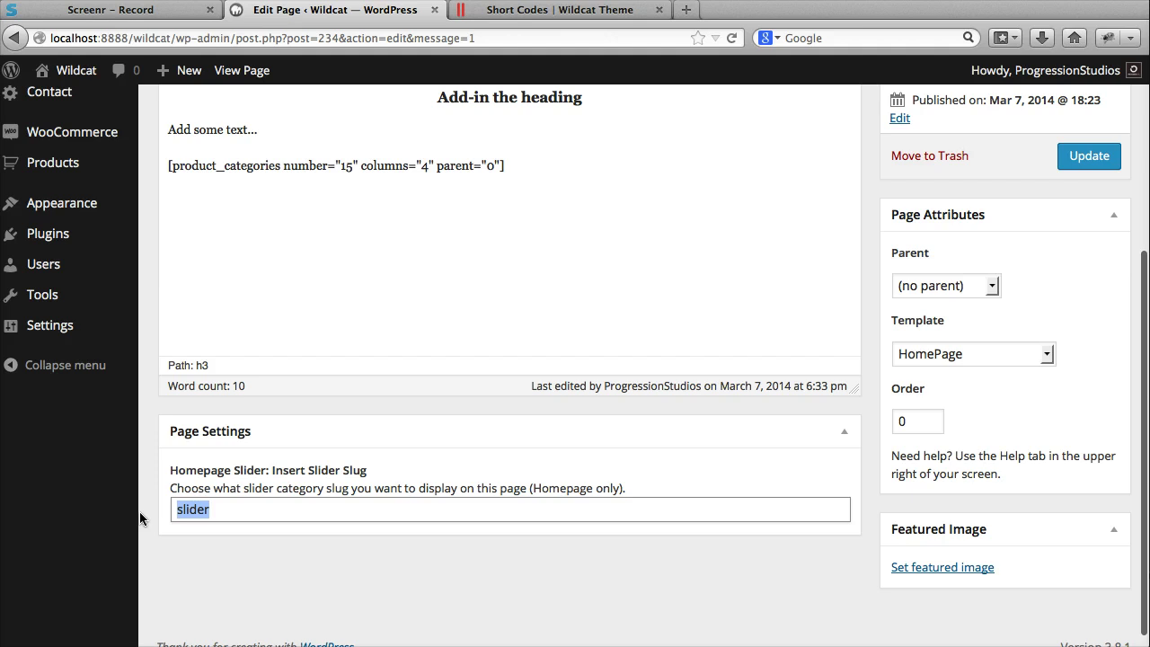
scroll(178, 364, up, 5)
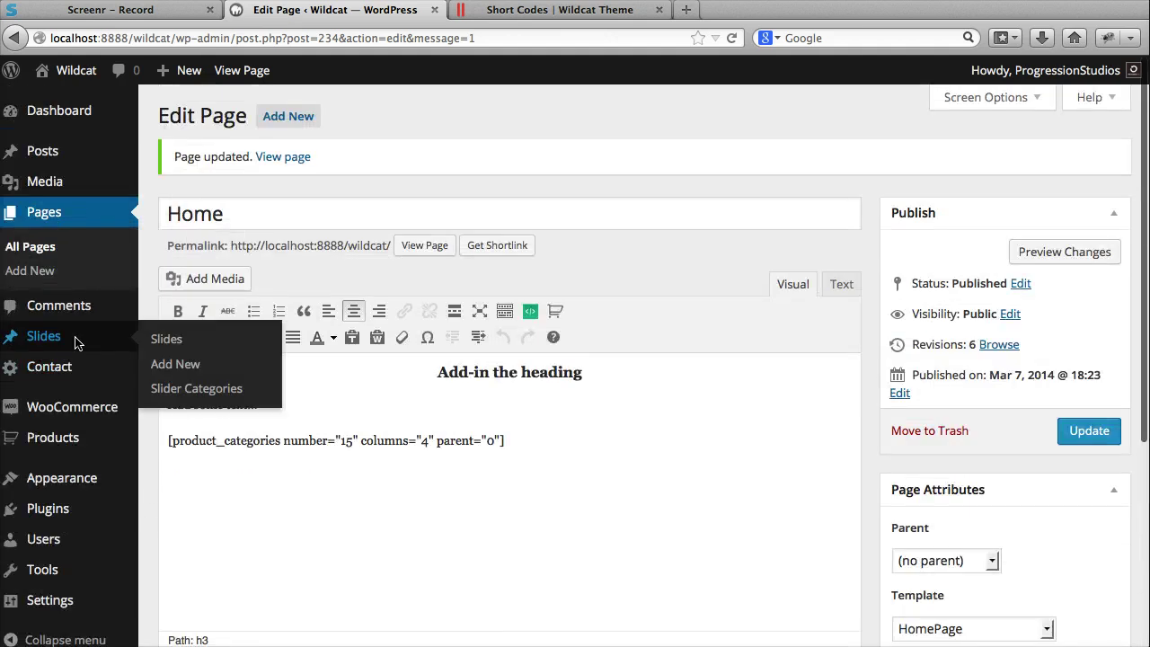
scroll(180, 404, down, 5)
double_click(220, 493)
click(135, 489)
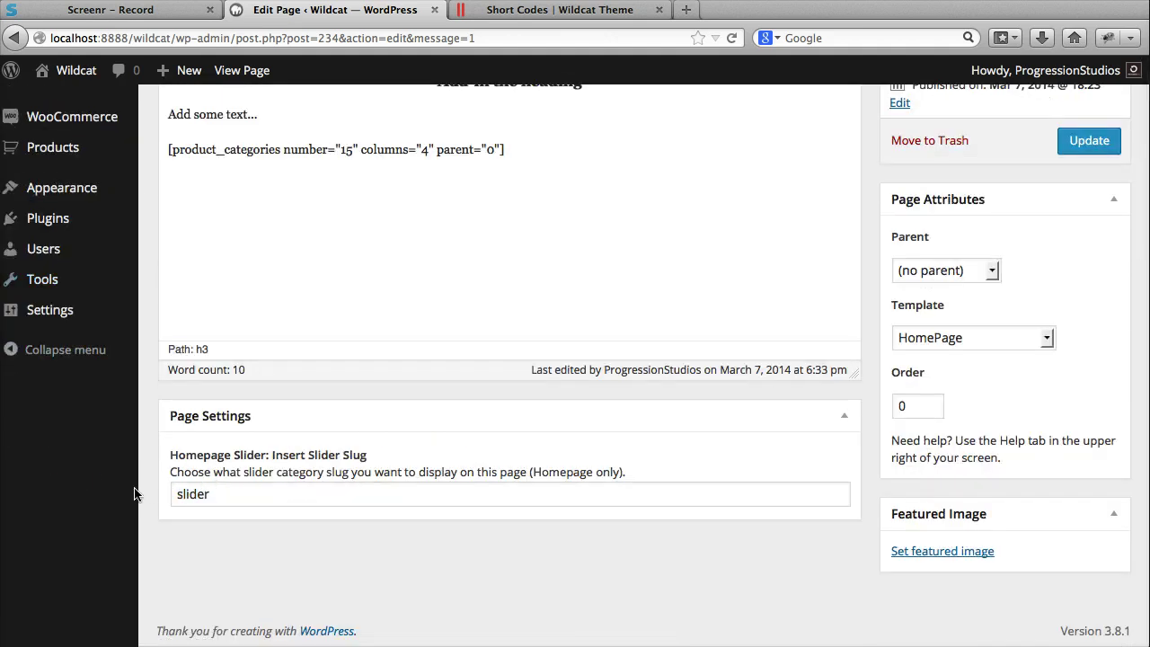
Start a new slide and title it "Slide Demo 1"
scroll(134, 493, up, 5)
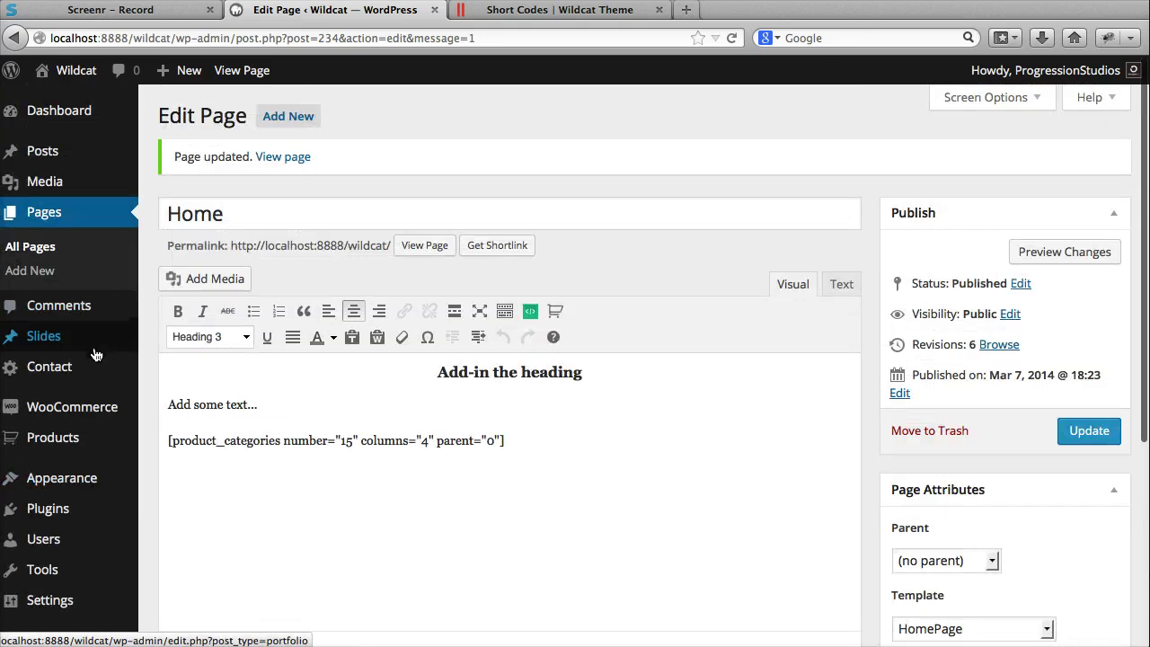
click(171, 362)
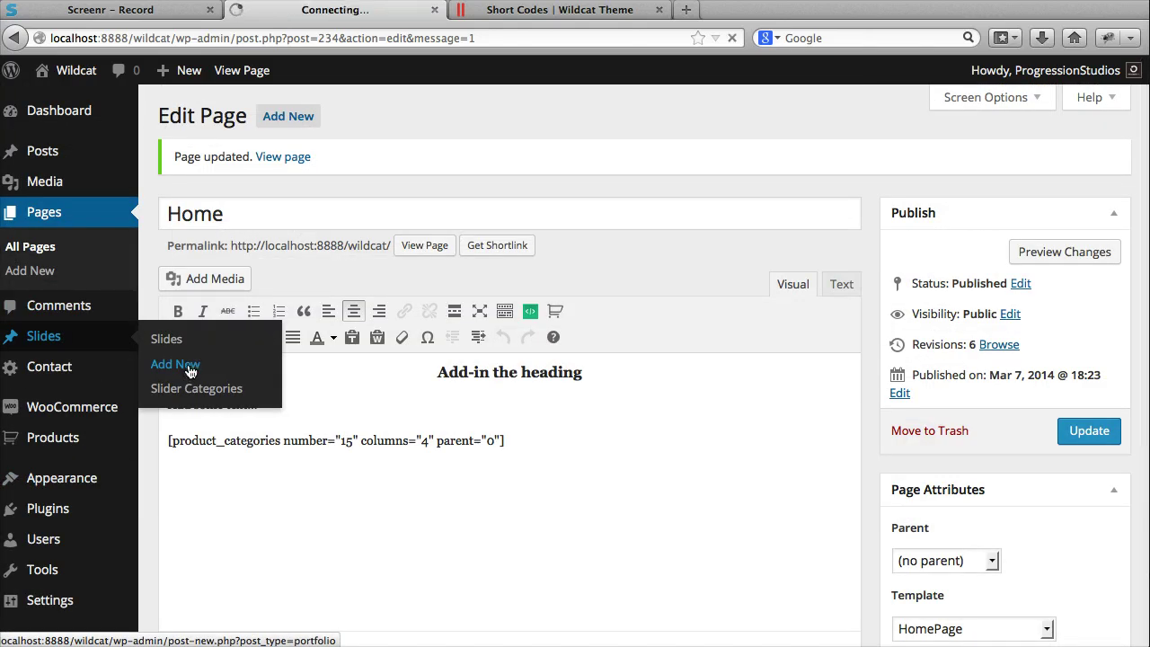
click(271, 158)
text(S)
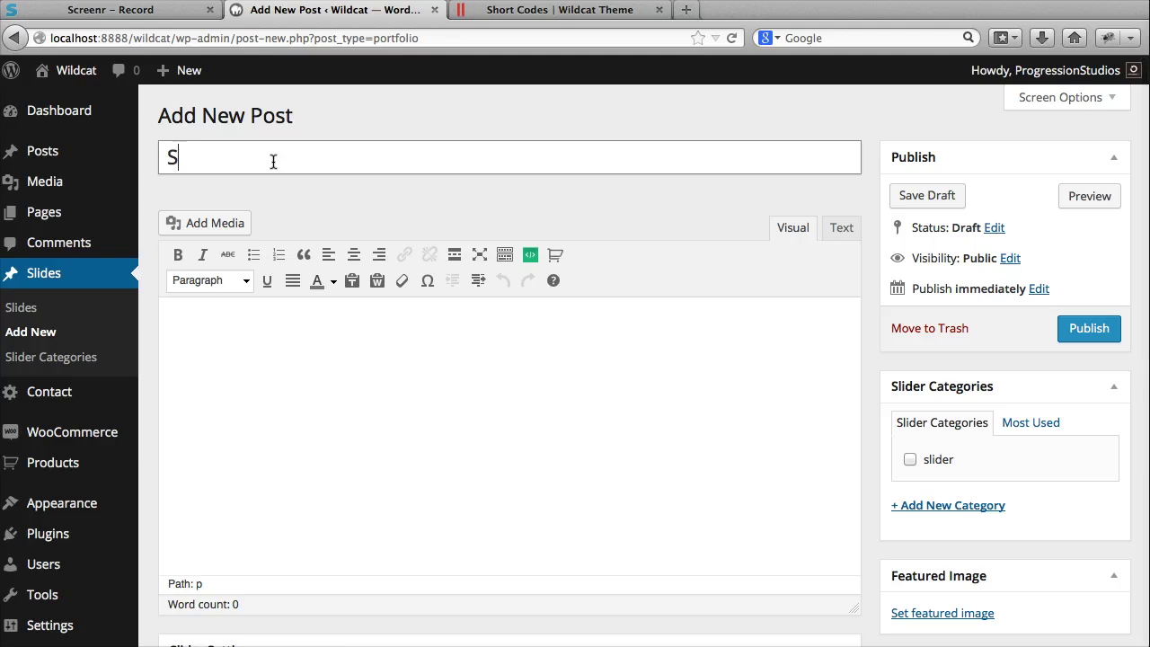
text(Lide Demo 1)
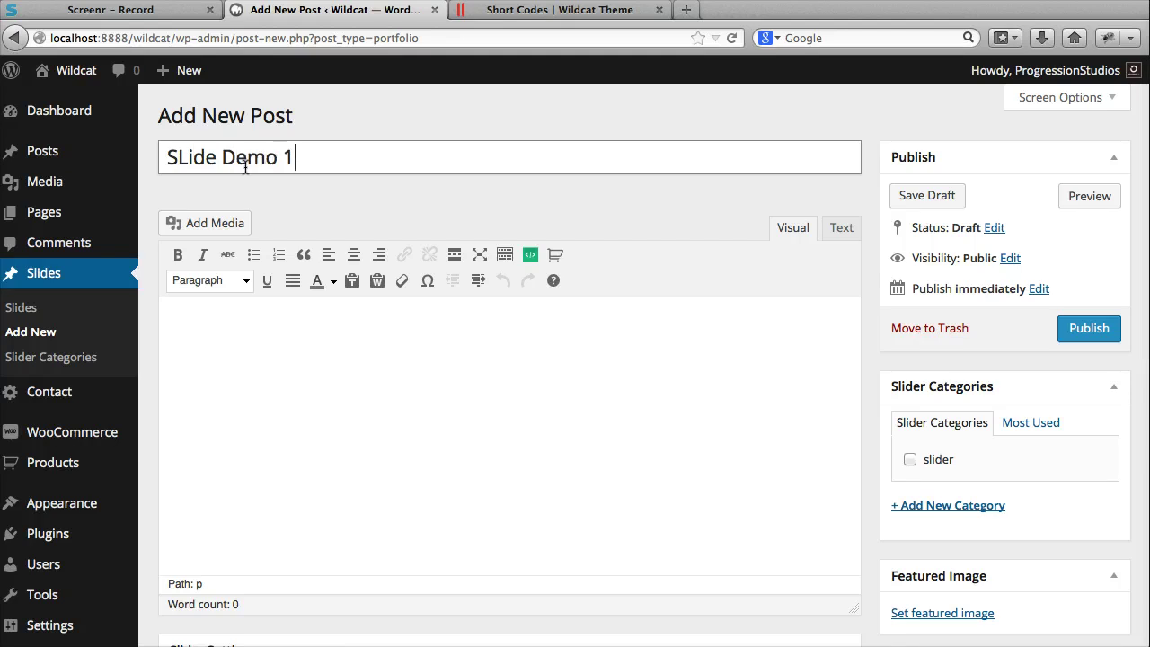
click(179, 157)
key(Delete)
text(l)
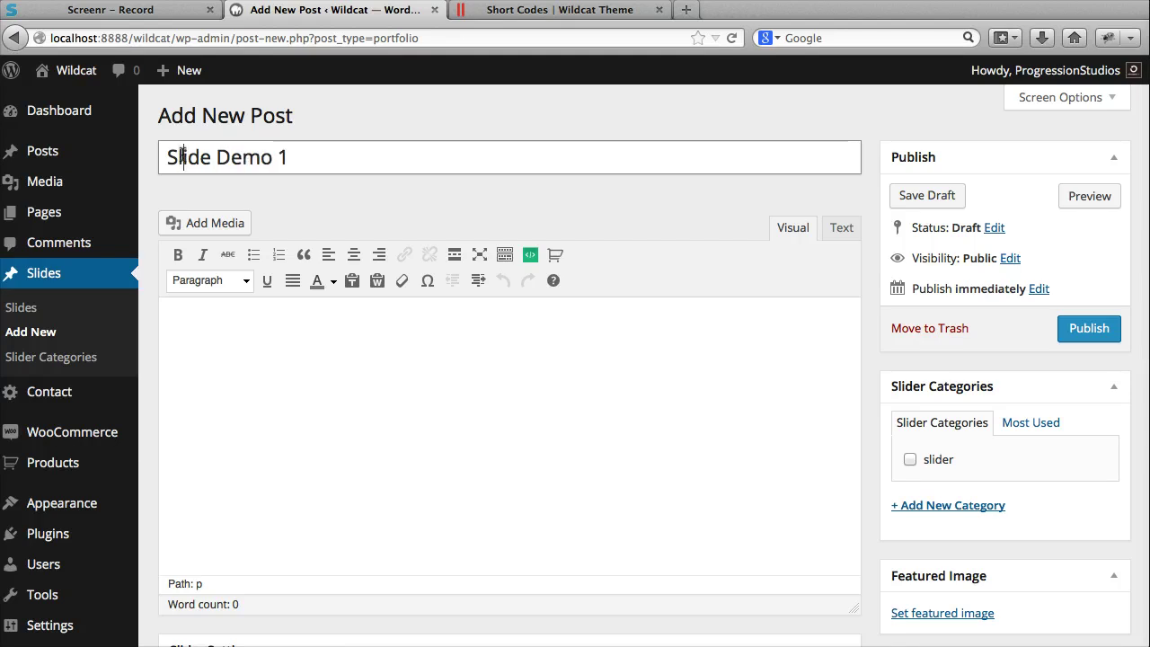
Enter "Add some text" as the slide's body content and start a new paragraph below it
click(339, 476)
text(Add some text)
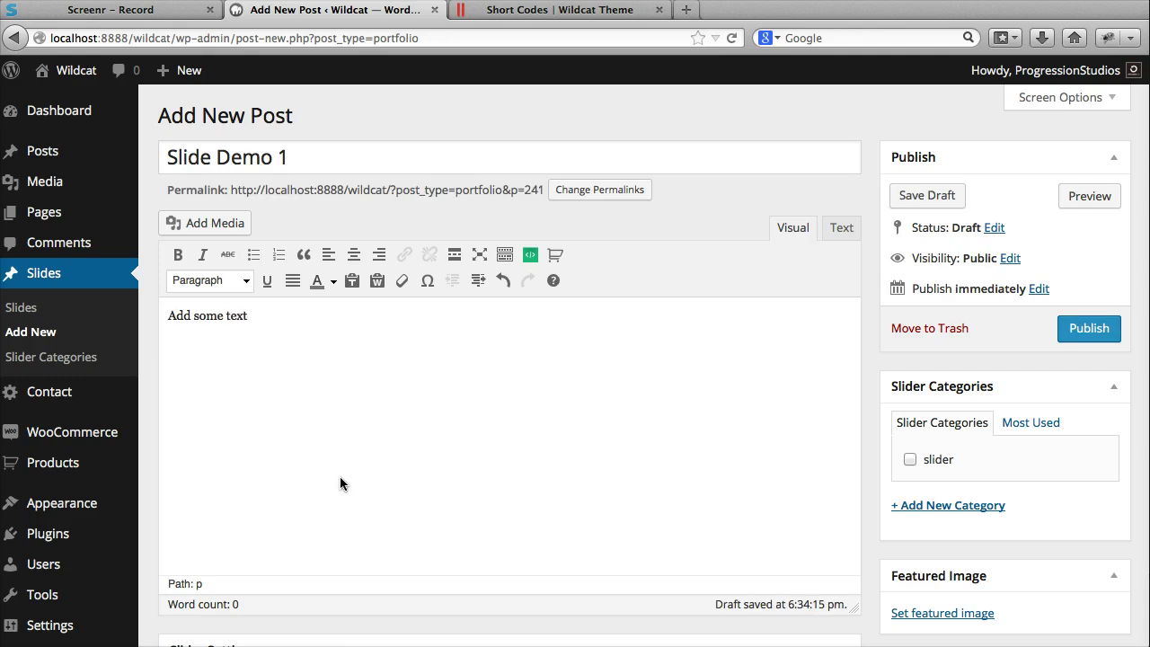
key(Return)
Copy the default button shortcode from the Wildcat theme's Short Codes page and paste it below the slide's text
click(518, 13)
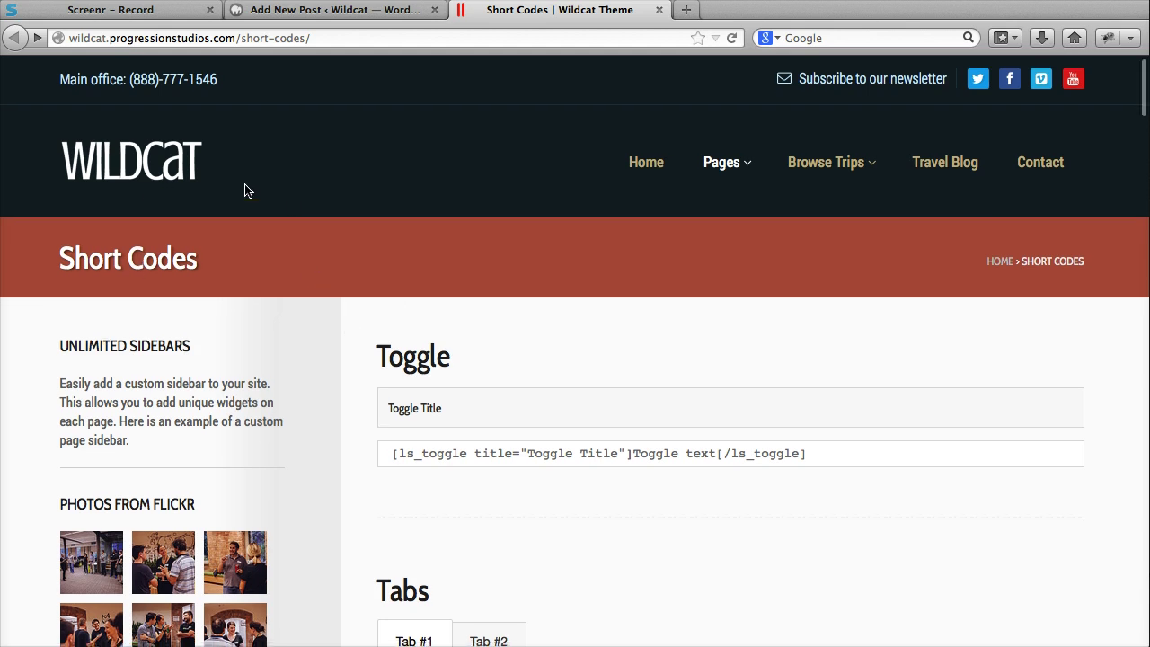
scroll(288, 206, down, 15)
scroll(289, 207, down, 15)
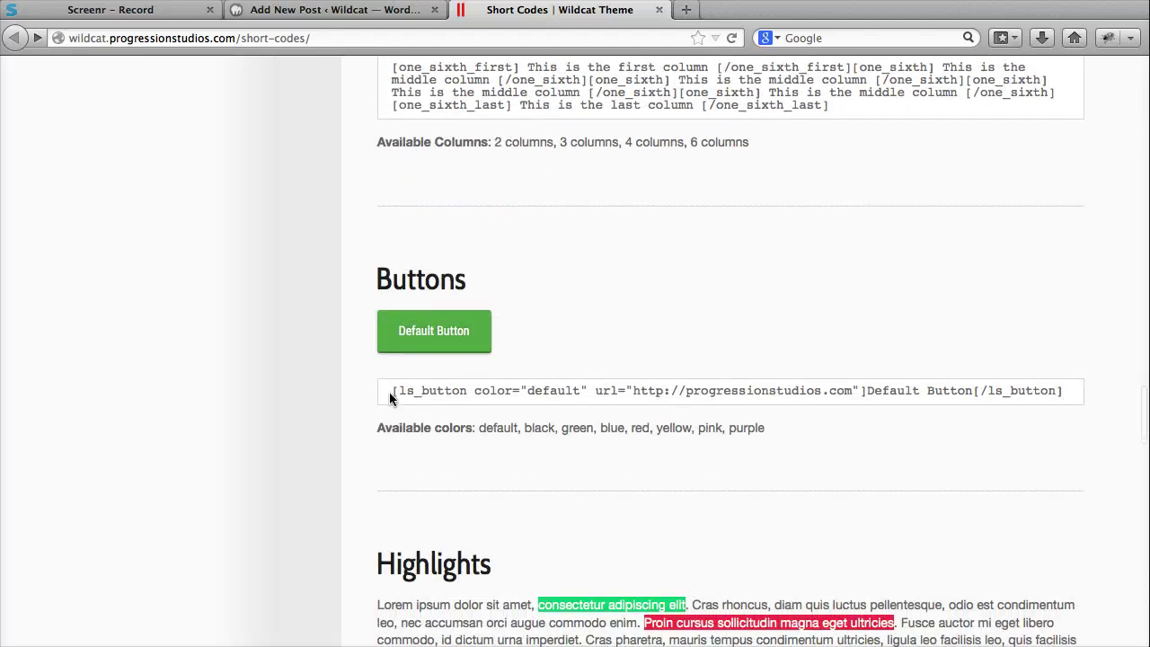
drag(389, 393, 1048, 388)
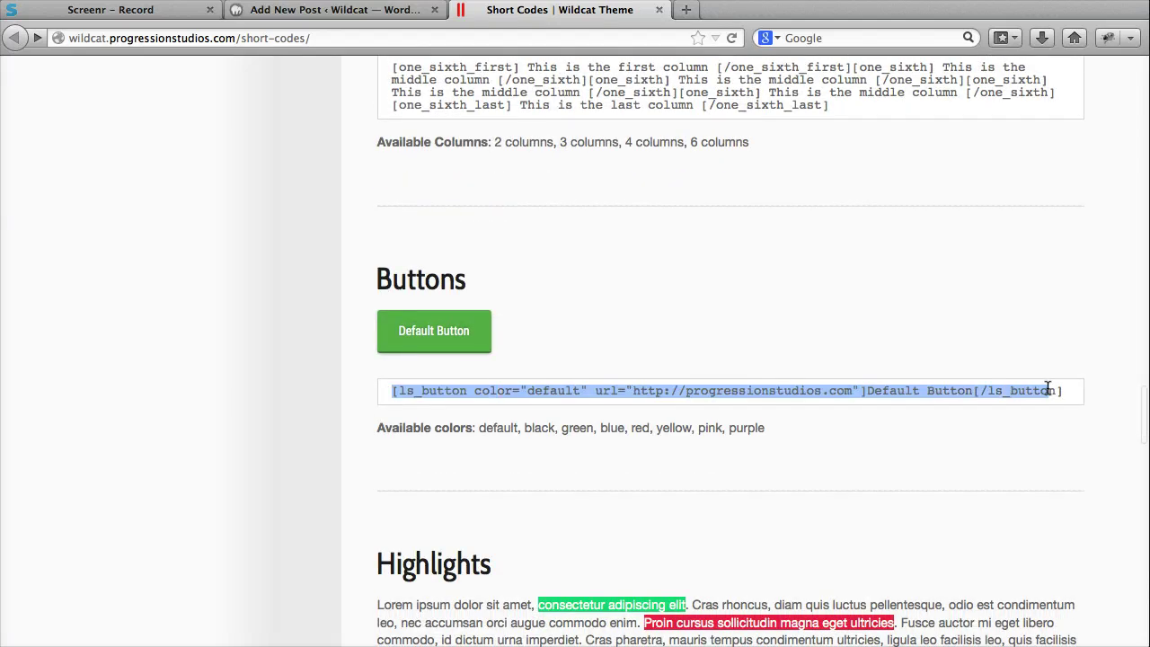
click(658, 10)
right_click(223, 350)
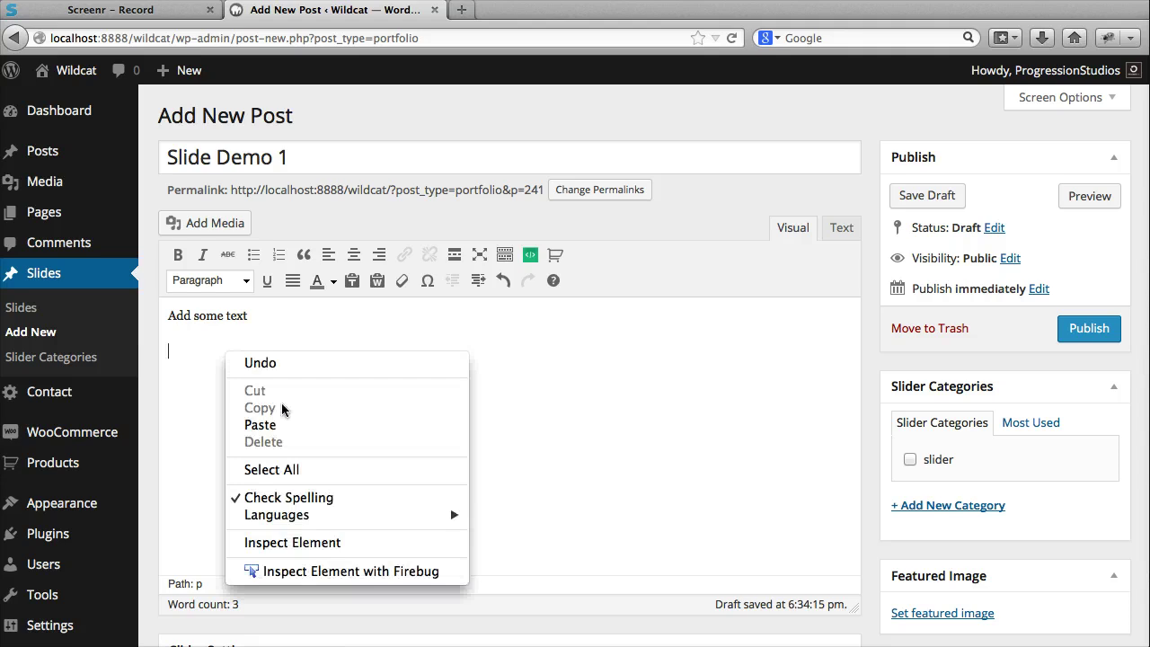
click(287, 424)
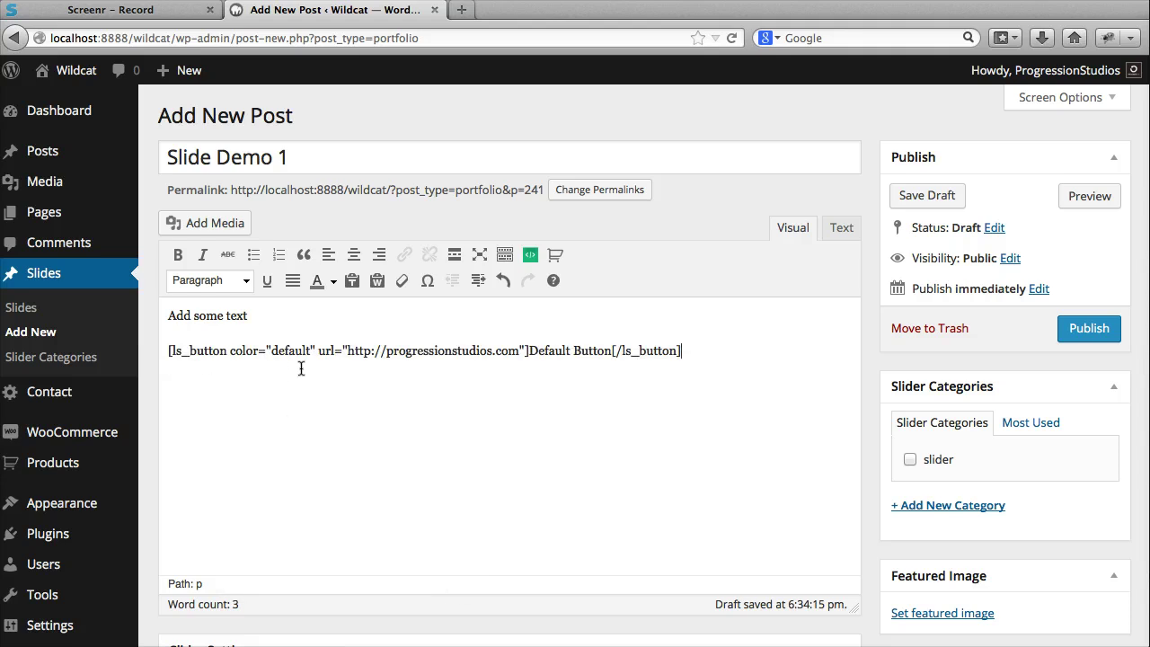
Upload the balloon image slide-2 to the media library and set it as the slide's featured image
click(193, 223)
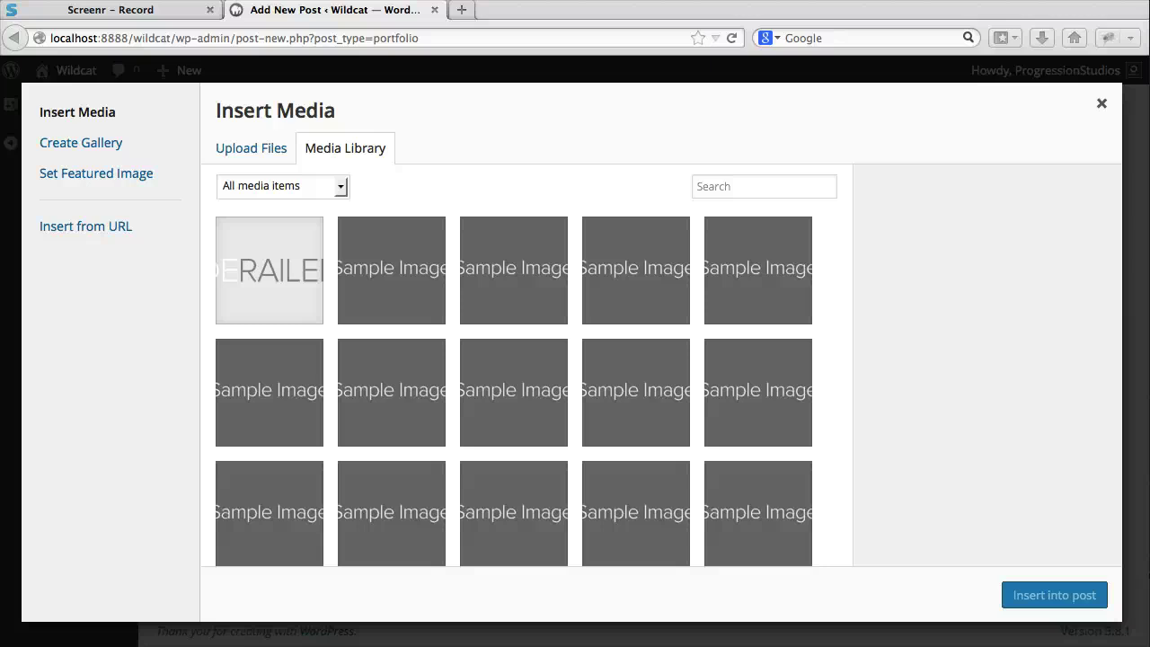
drag(1140, 269, 452, 338)
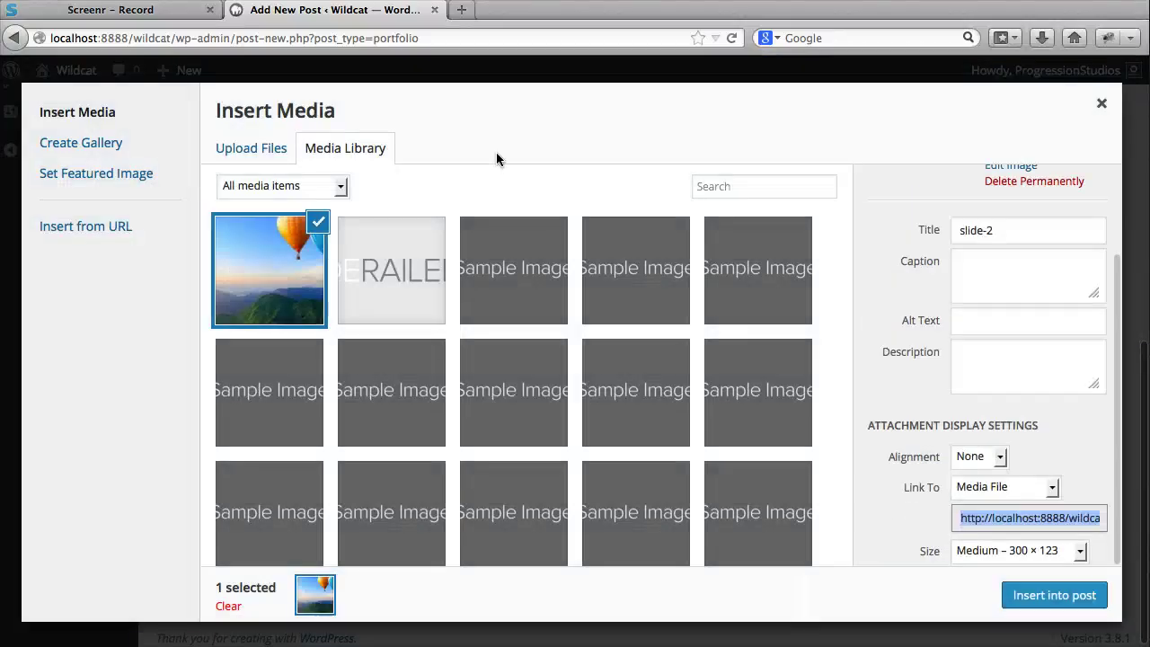
click(134, 173)
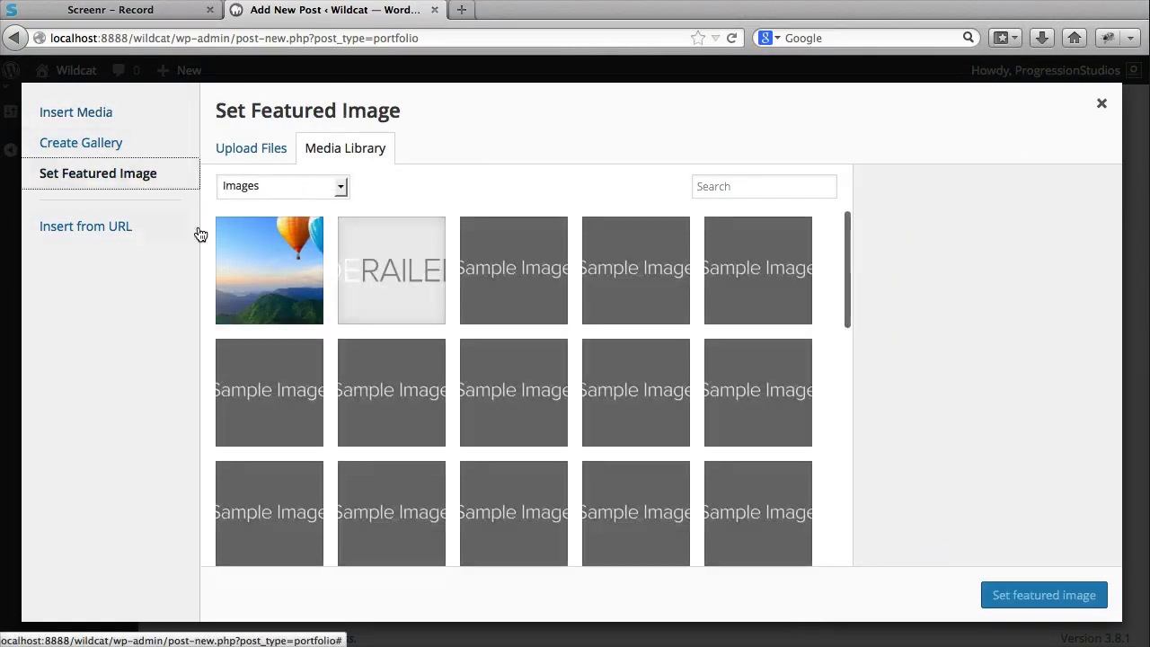
click(282, 280)
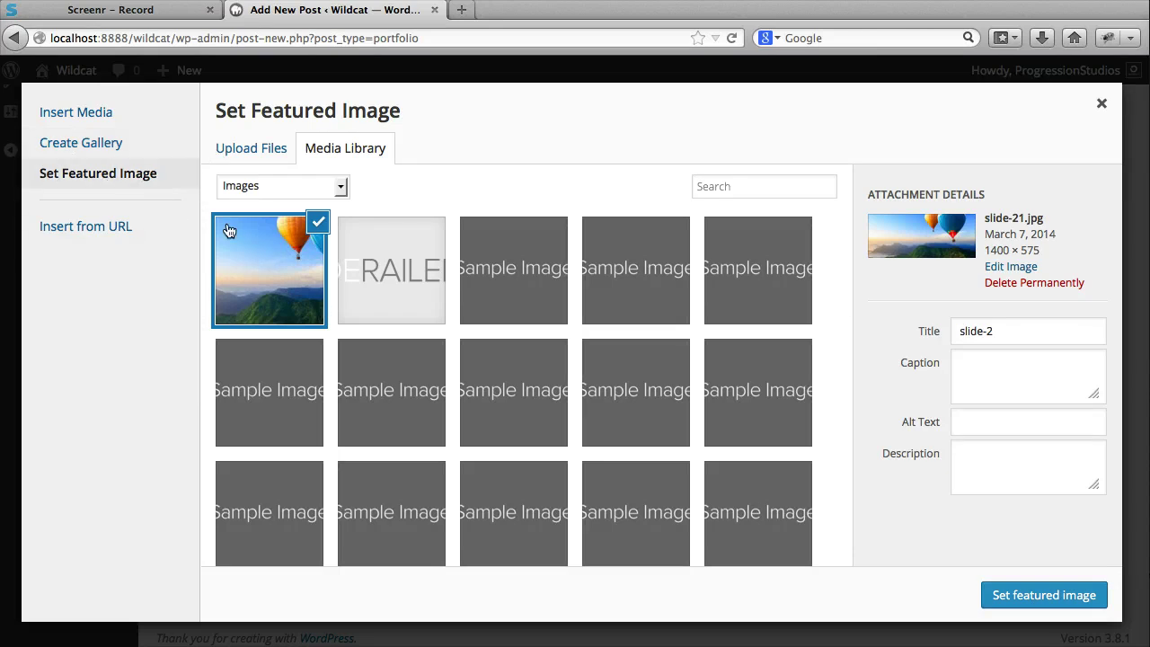
click(1035, 596)
Assign the Slide Demo 1 slide to the "slider" category
scroll(1019, 509, down, 5)
scroll(962, 453, up, 5)
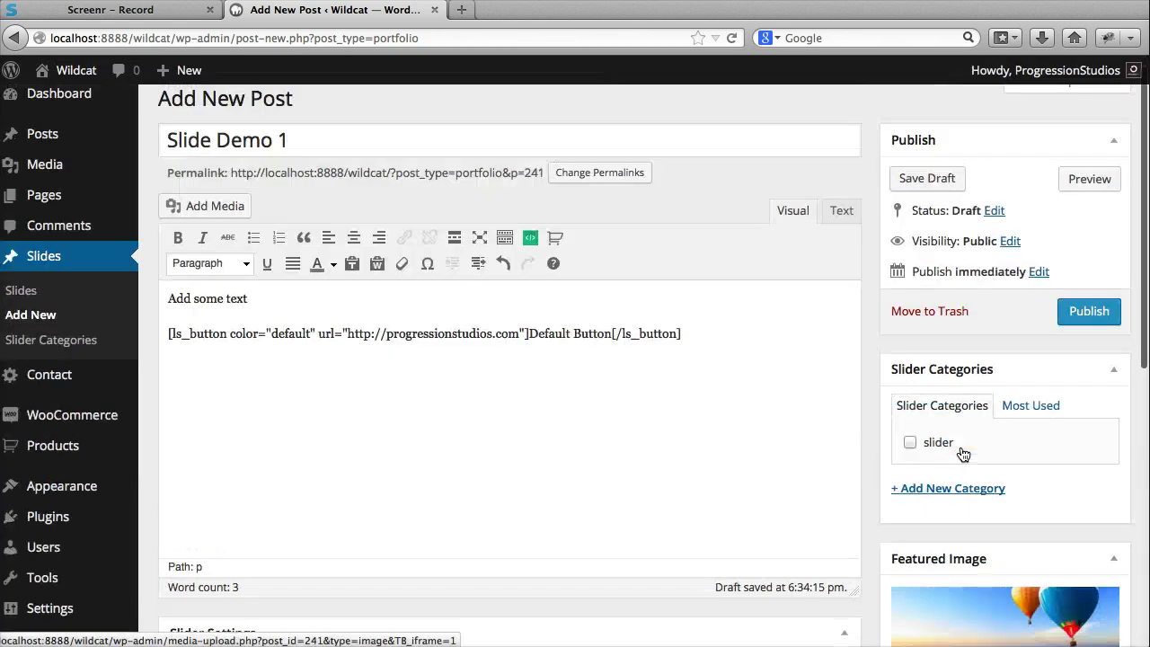
scroll(962, 453, up, 1)
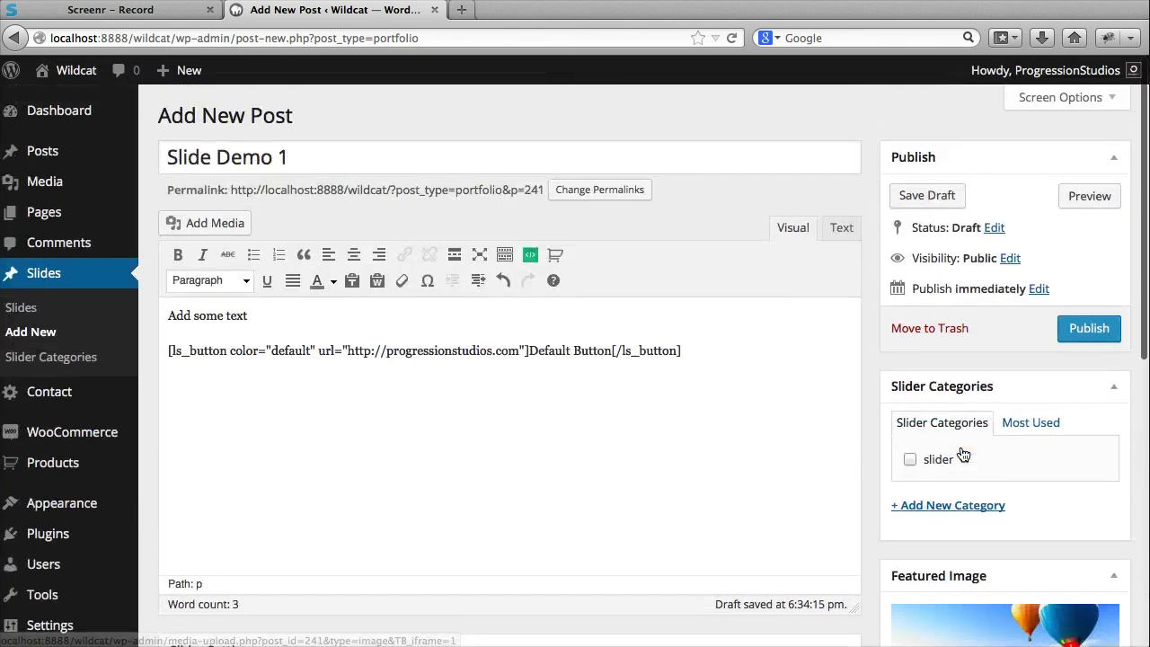
click(909, 459)
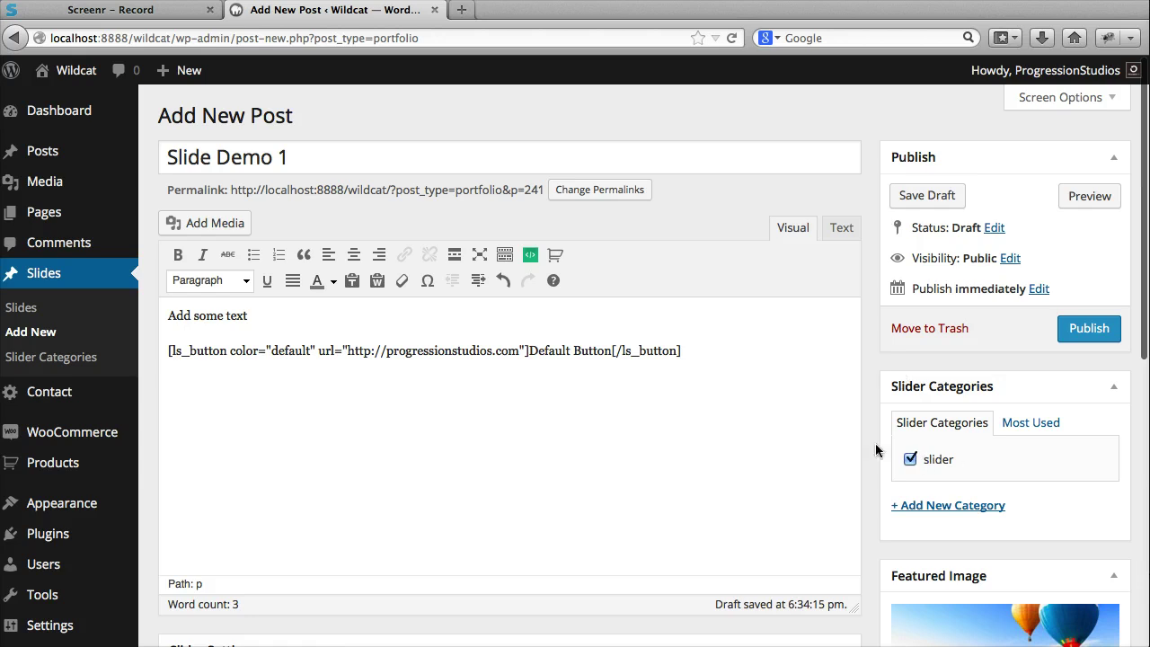
Publish the Slide Demo 1 slide and open the Wildcat homepage in a new tab
click(1087, 329)
right_click(86, 76)
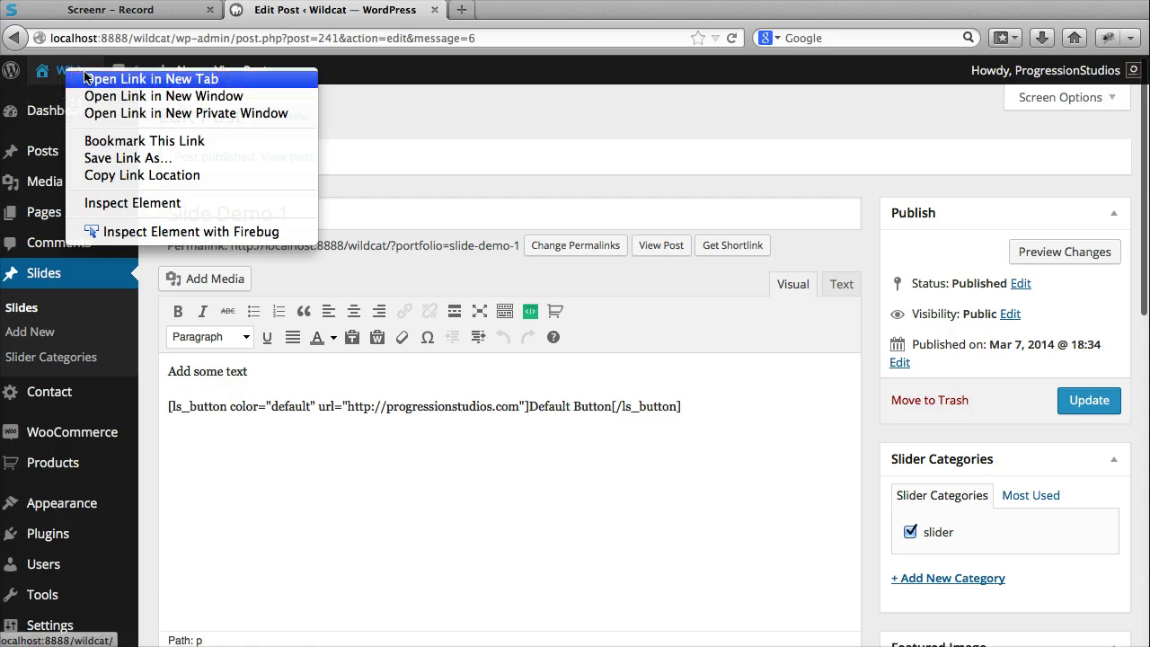
click(90, 78)
click(503, 10)
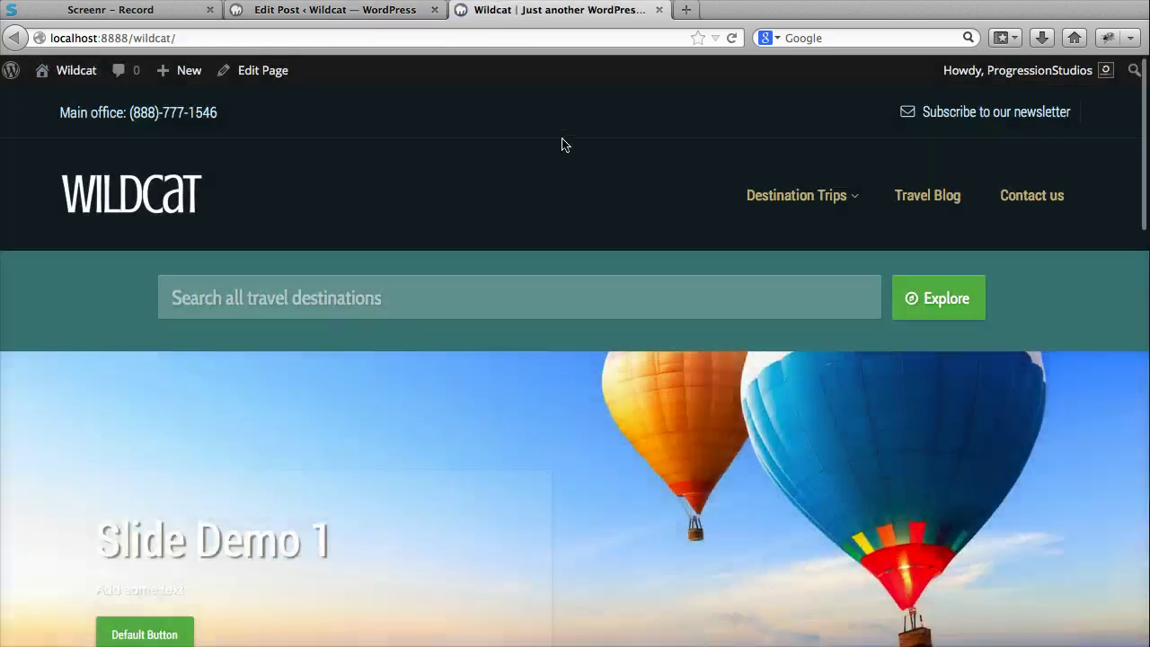
Examine the slide's title, text, button and background image in the homepage slider
scroll(562, 144, down, 3)
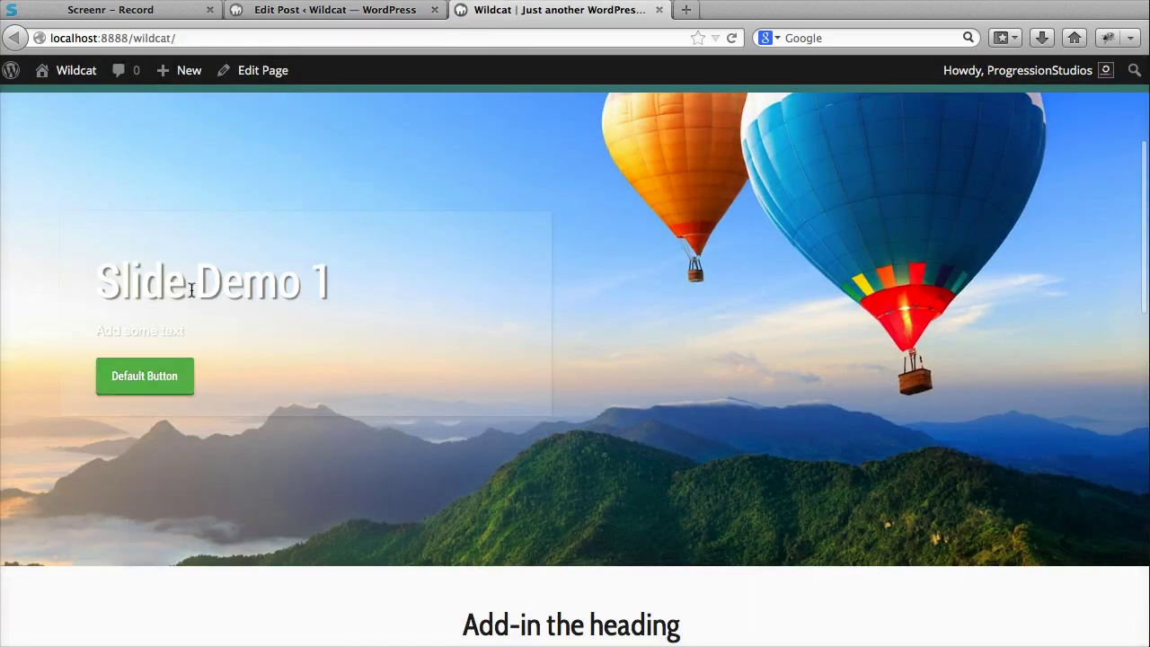
scroll(664, 268, up, 3)
scroll(664, 269, down, 4)
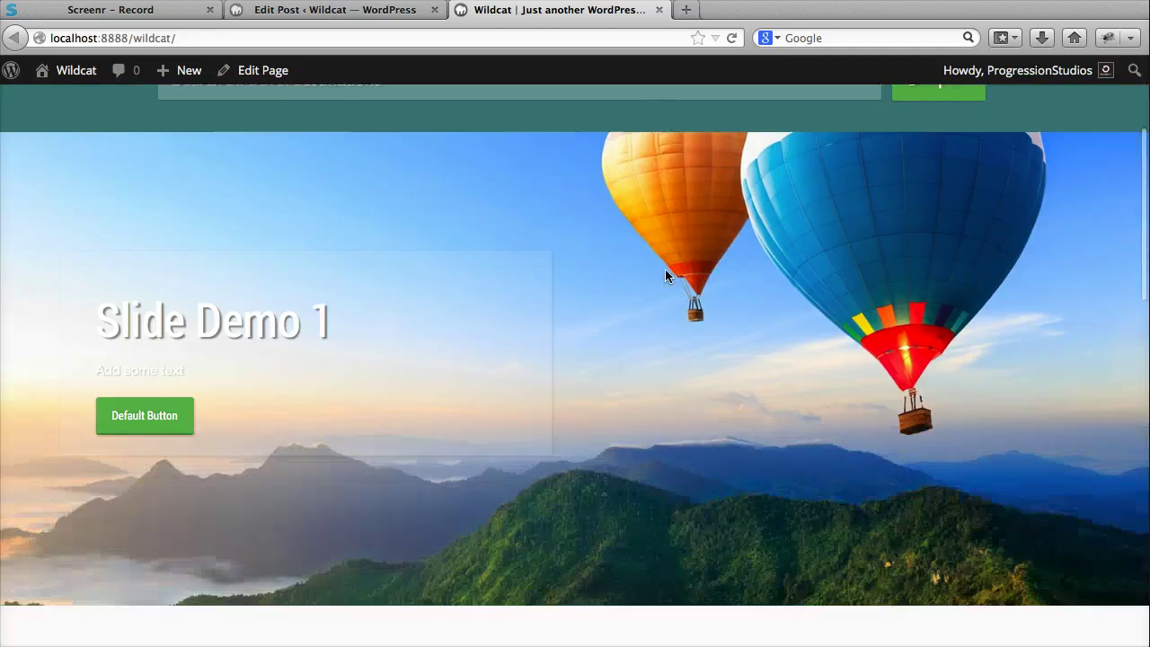
scroll(664, 269, up, 1)
triple_click(118, 323)
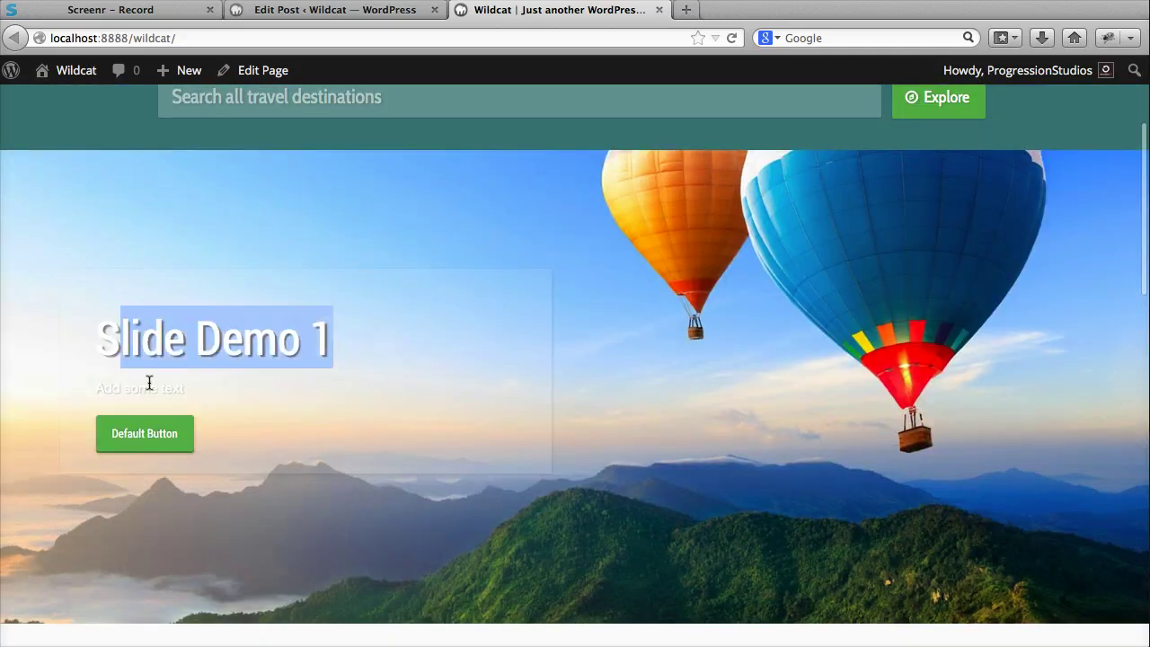
drag(102, 391, 208, 396)
scroll(211, 391, down, 1)
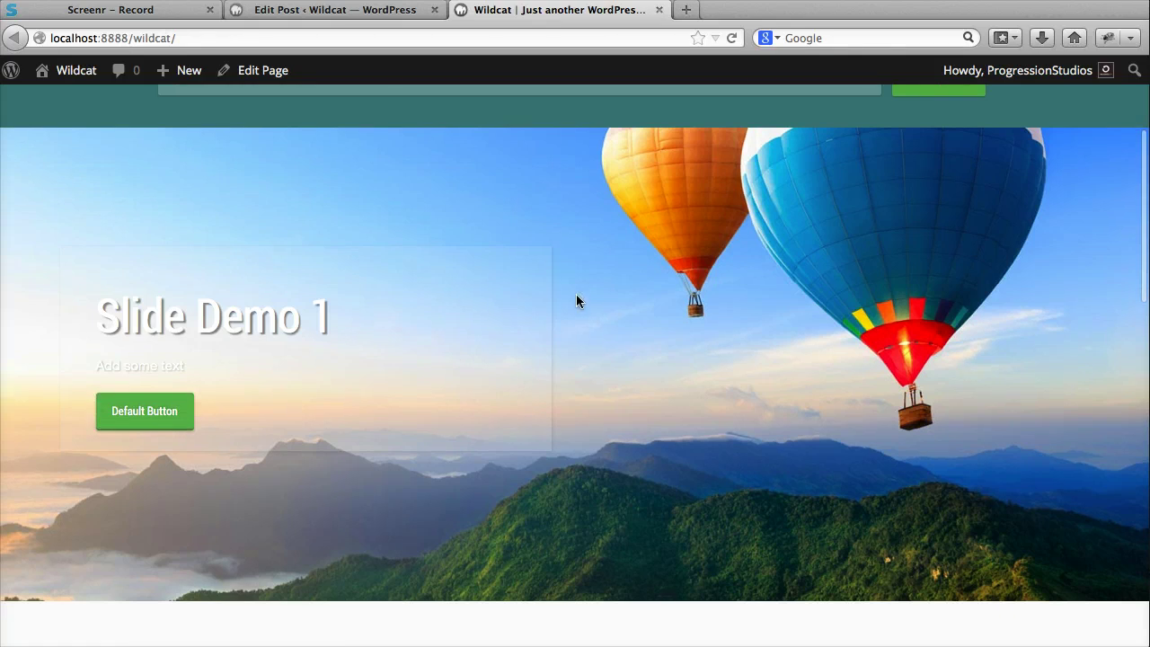
scroll(575, 299, up, 3)
scroll(575, 297, down, 2)
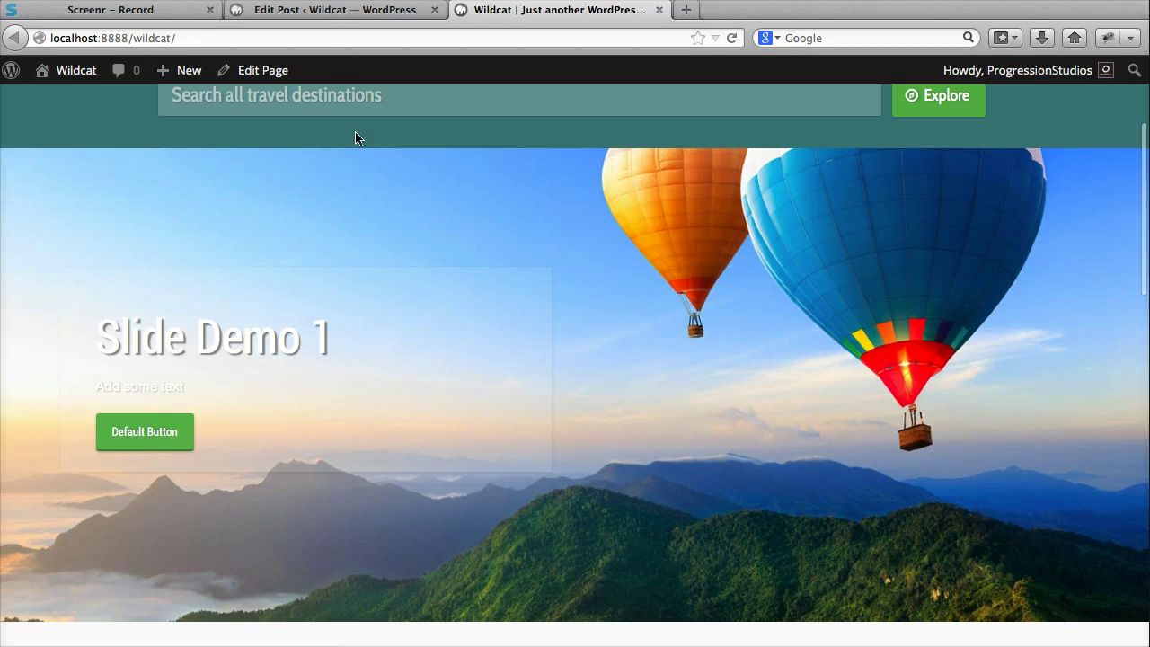
Return to the Slide Demo 1 editor and review its Slider Settings, including the Display Caption choices
click(358, 19)
scroll(444, 253, down, 10)
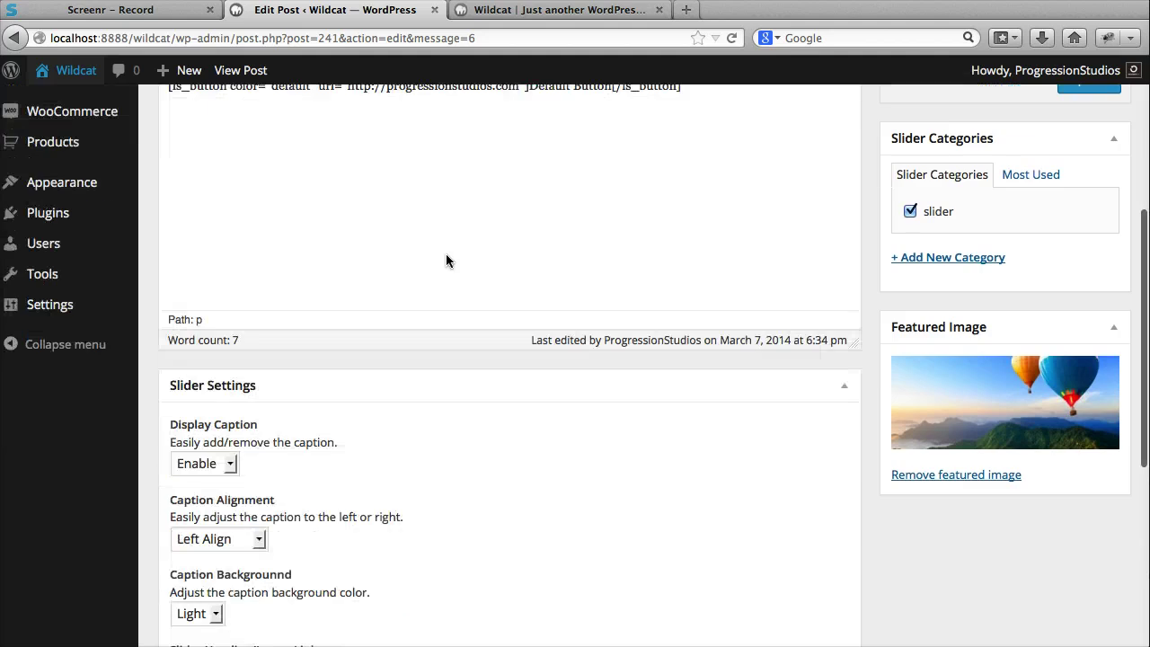
scroll(216, 225, up, 10)
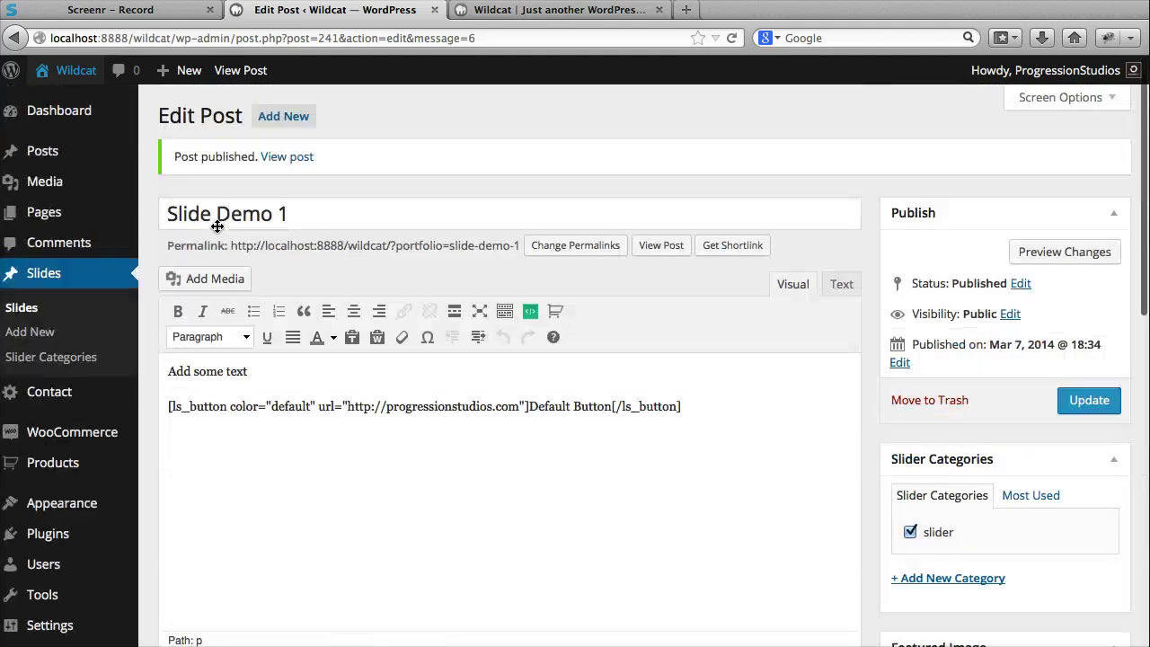
scroll(284, 291, down, 7)
scroll(280, 287, down, 3)
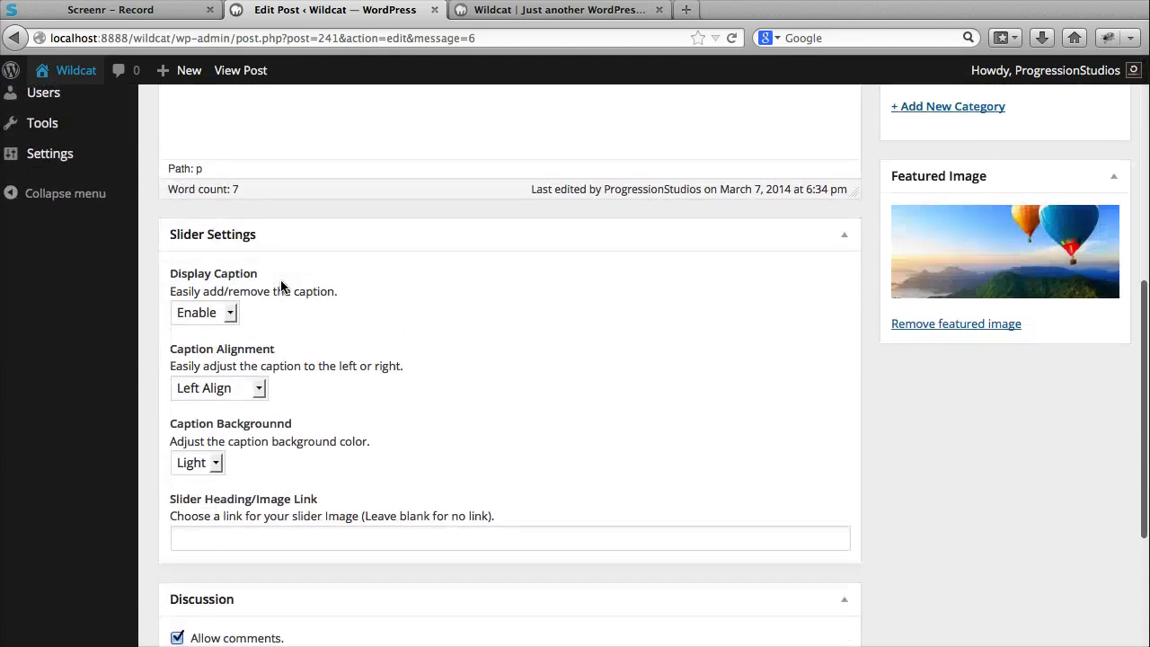
click(225, 311)
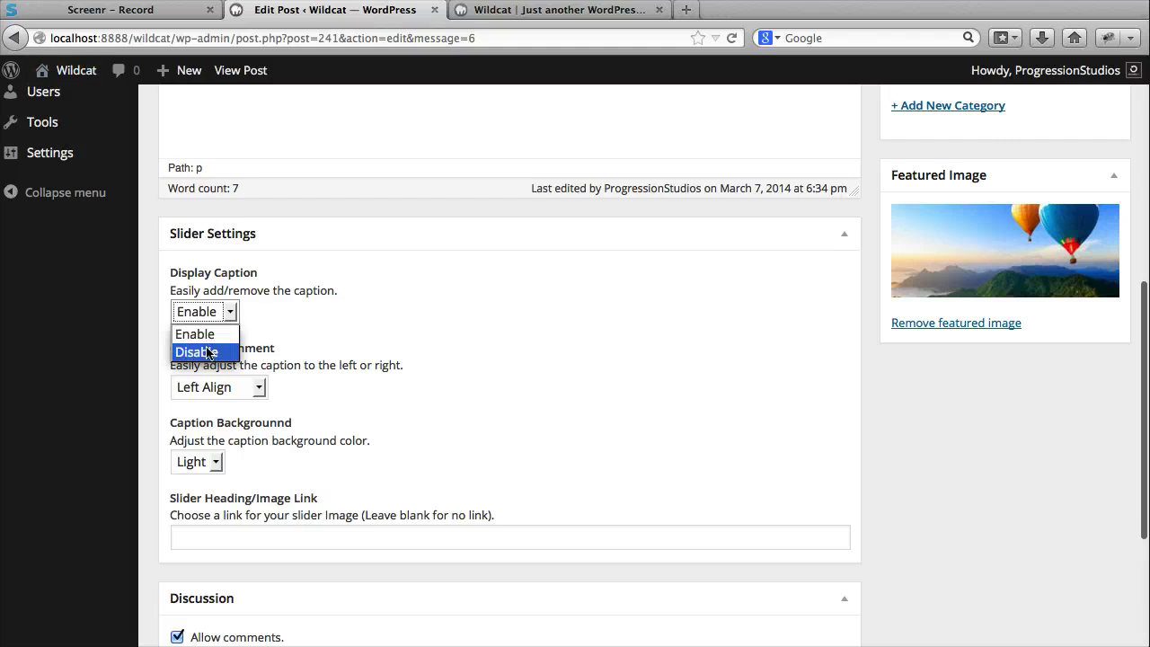
click(294, 273)
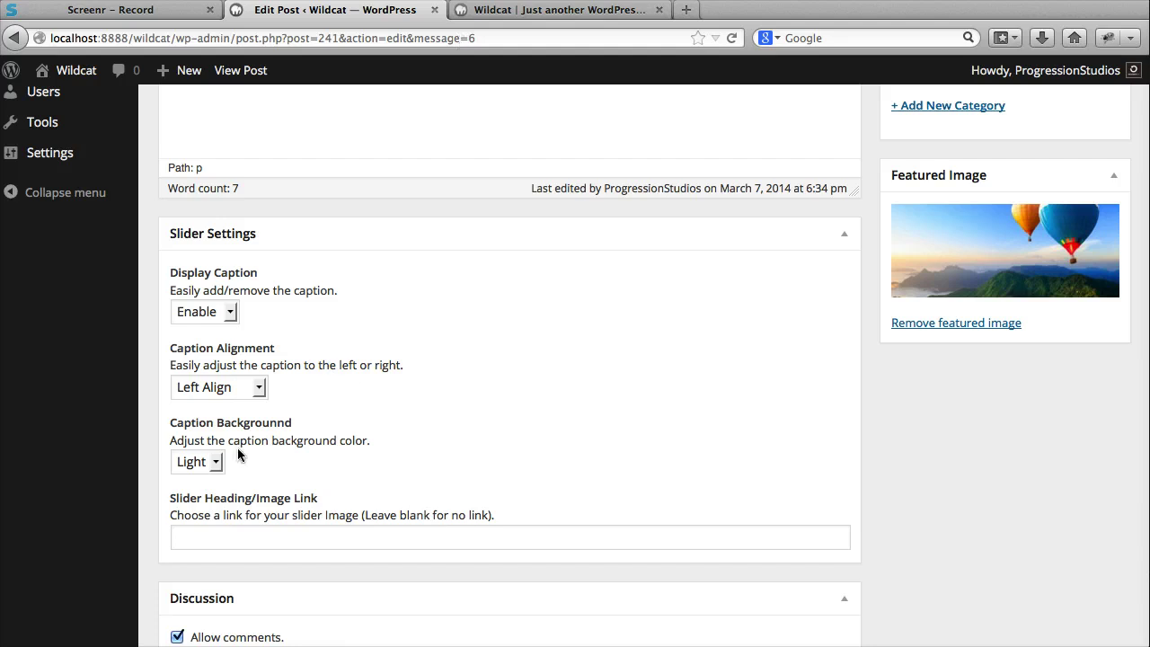
Set the slide's caption background to Dark and update the slide
click(213, 462)
scroll(205, 490, down, 1)
click(205, 460)
click(191, 498)
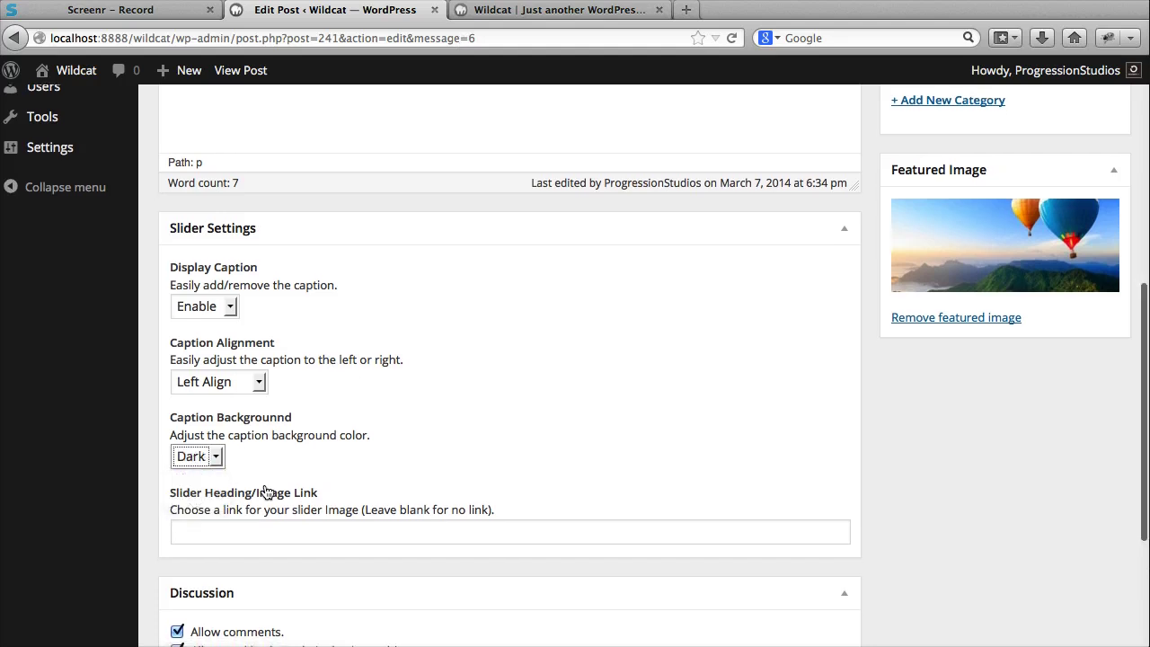
click(217, 531)
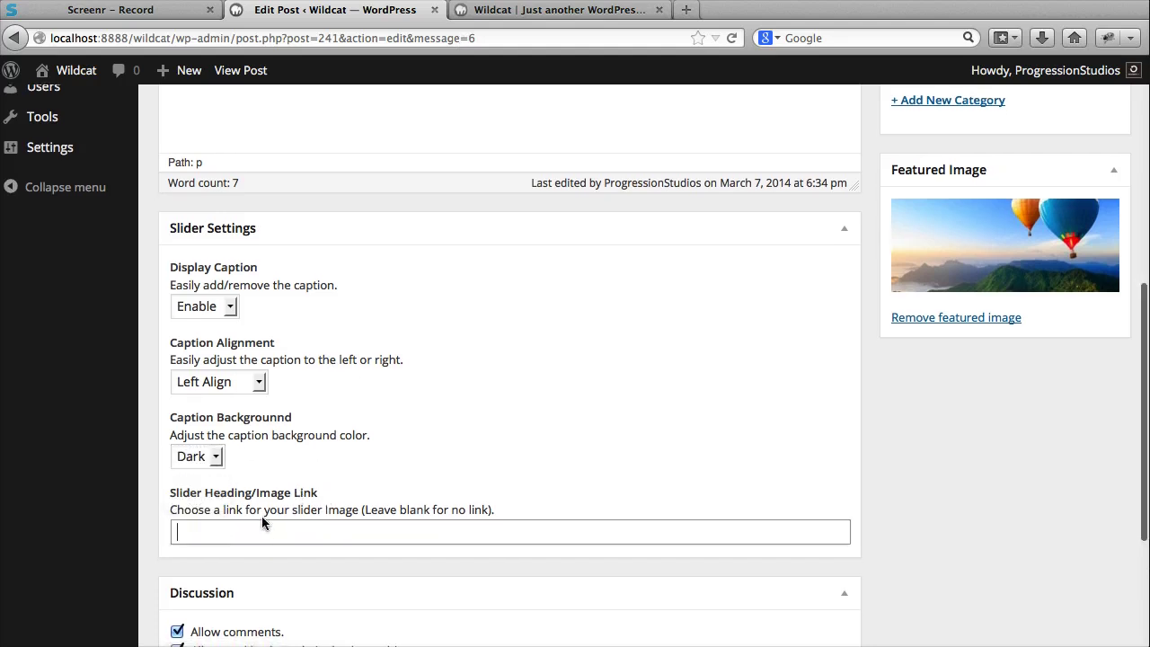
scroll(333, 512, up, 10)
click(1088, 400)
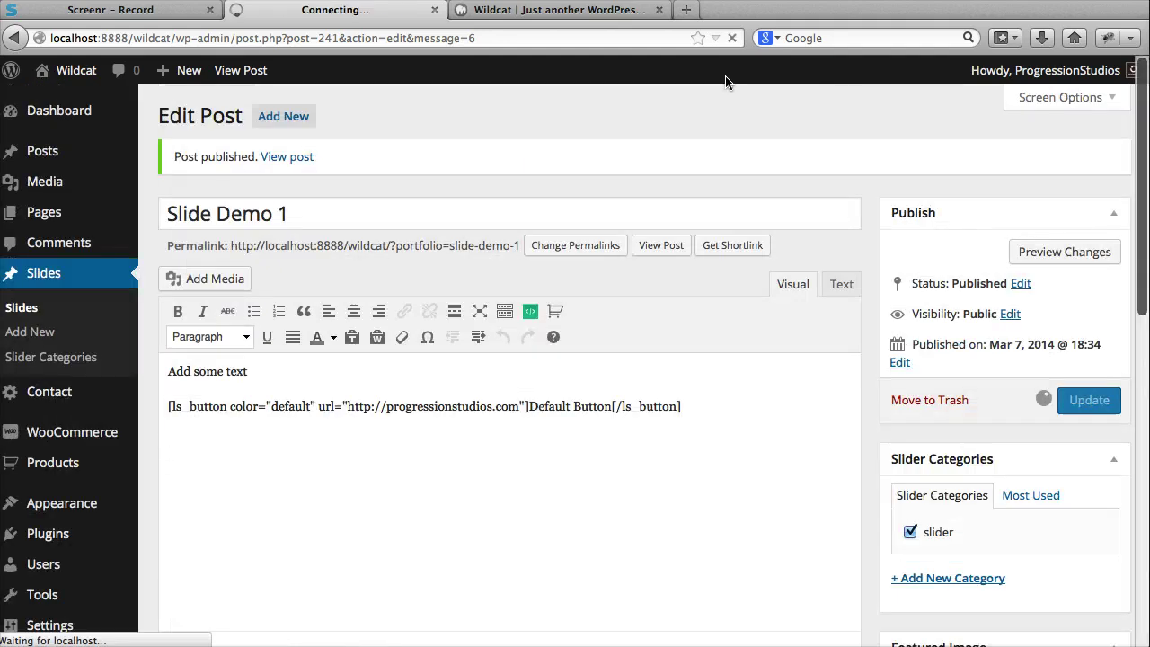
Reload the homepage and check the caption background on the slide
click(571, 9)
click(732, 38)
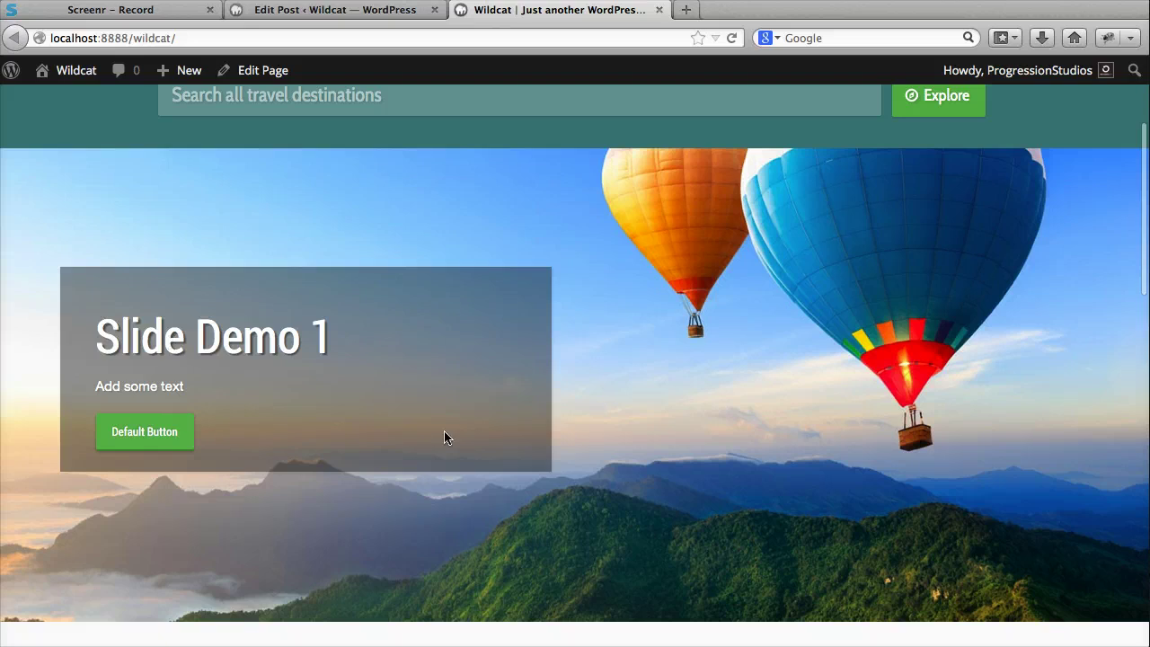
scroll(489, 412, down, 1)
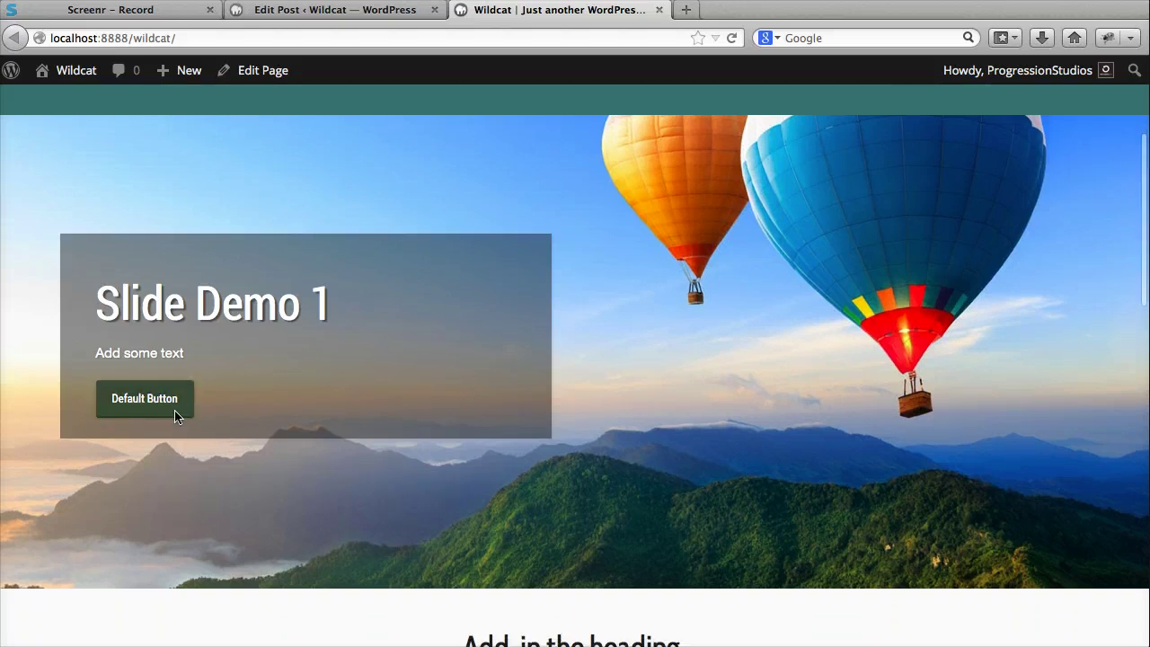
Go back to the Slide Demo 1 editor and copy the default button shortcode from the content in plain-text mode
click(400, 13)
drag(680, 405, 145, 409)
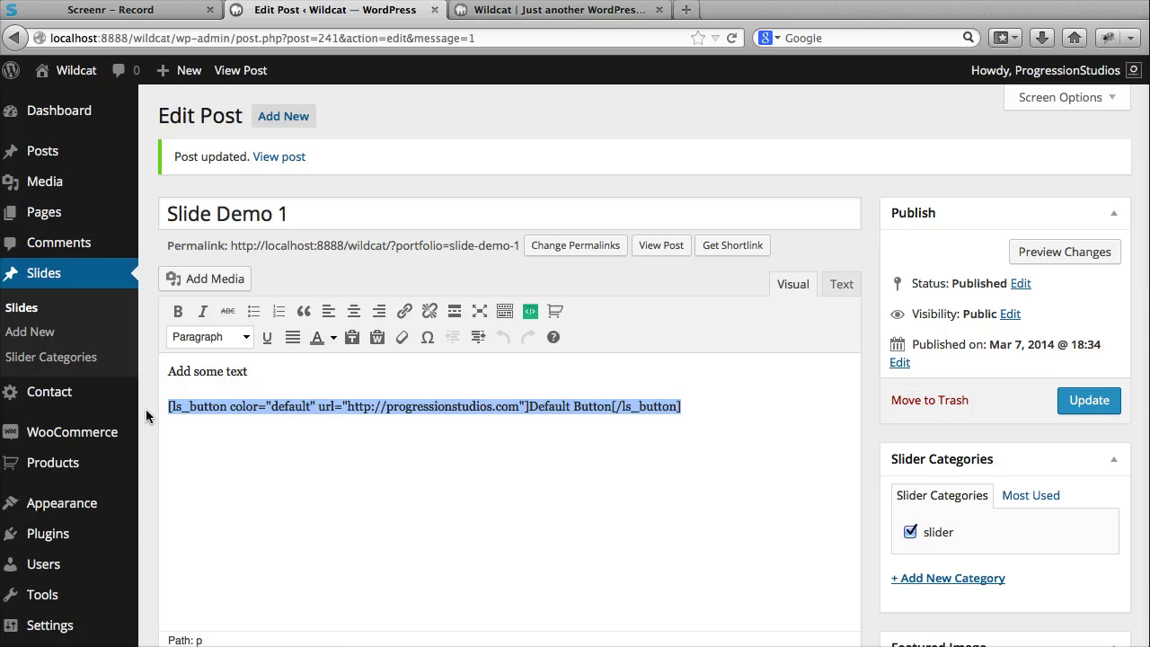
click(236, 407)
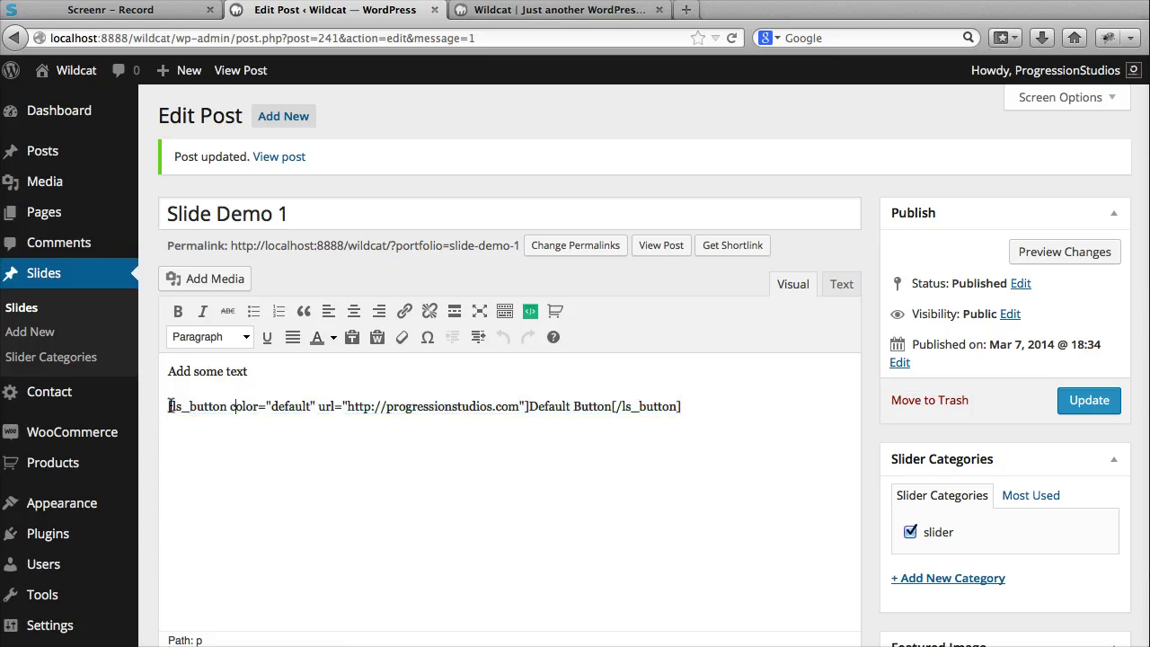
triple_click(701, 395)
click(707, 403)
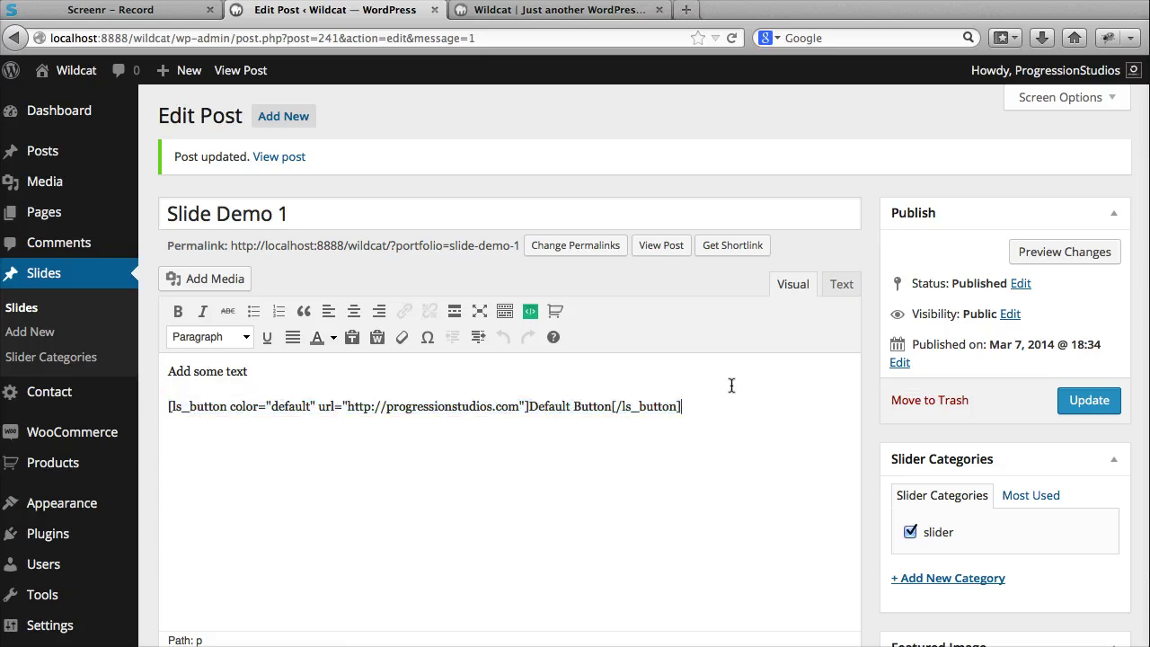
click(842, 285)
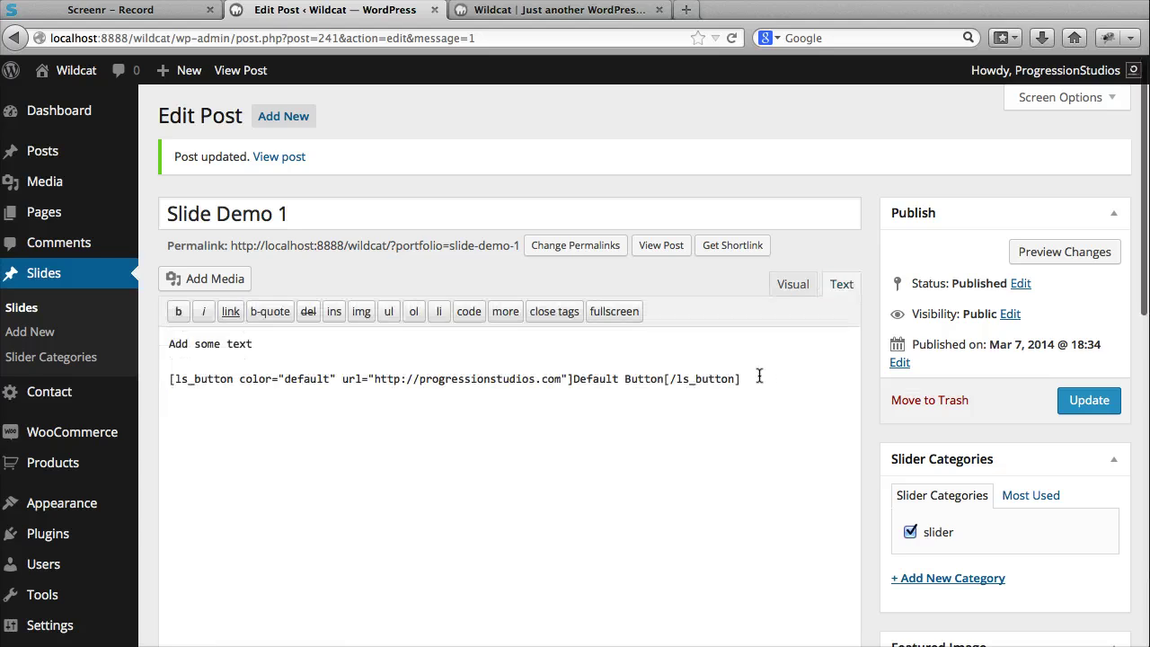
drag(818, 378, 146, 367)
key(super+c)
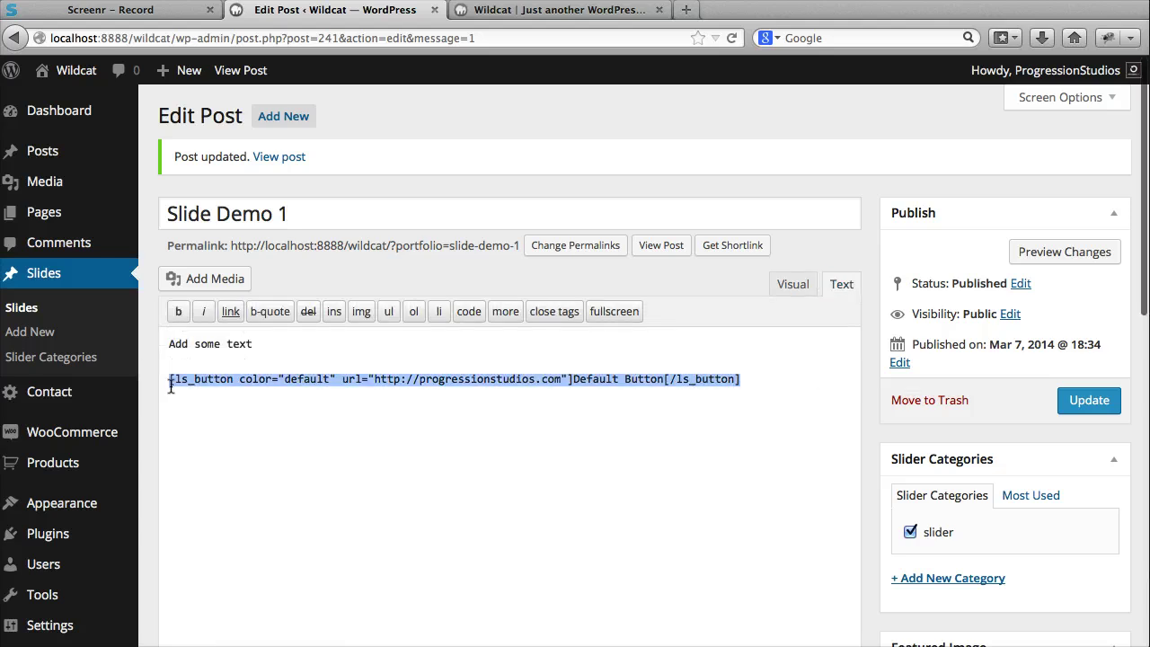
Insert a <pre> tag before the button shortcode and remove it again
click(171, 385)
text(<pre>)
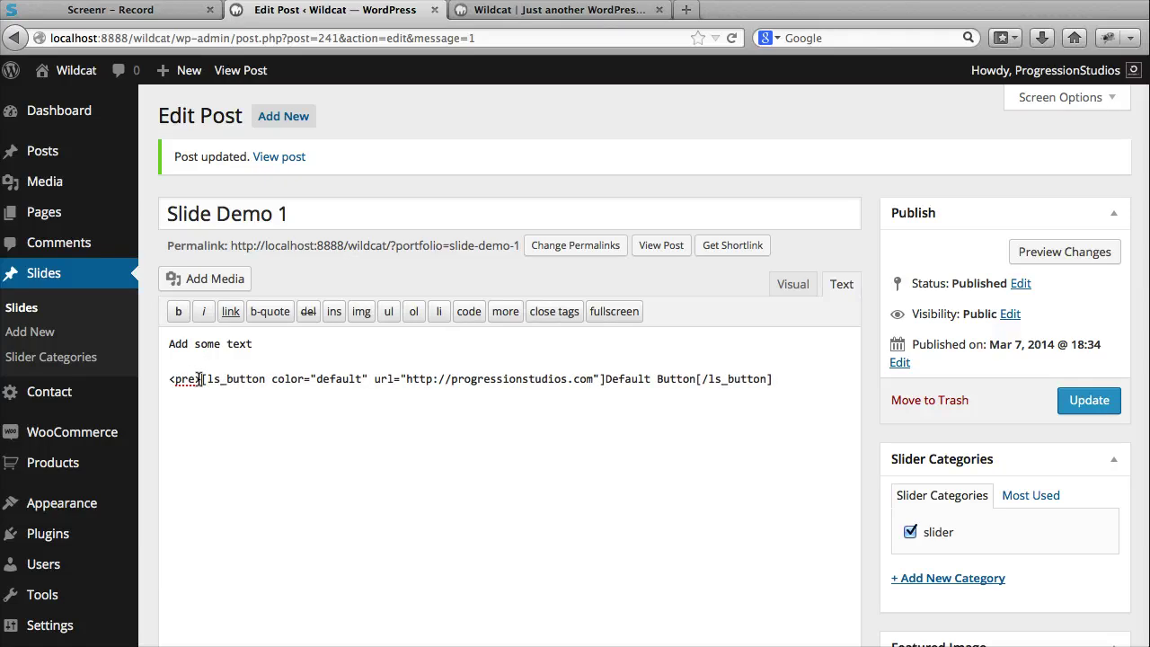
drag(201, 378, 144, 380)
key(BackSpace)
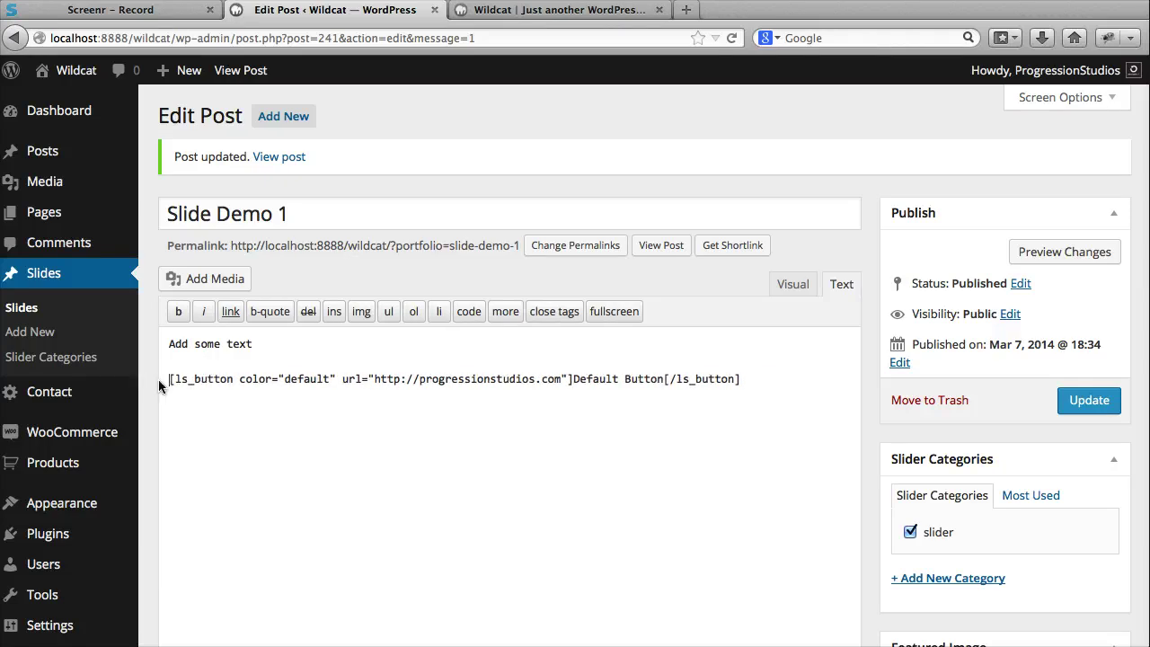
Switch the slide's content back to visual editing and update Slide Demo 1
click(792, 284)
click(1083, 404)
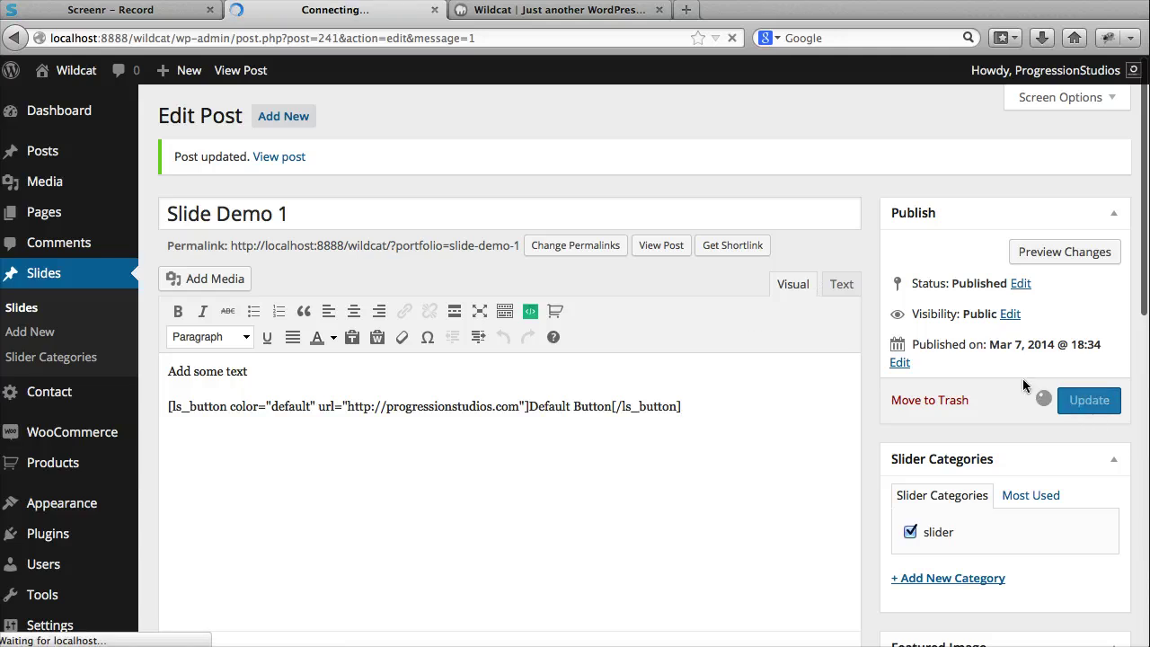
Start a new slide and title it "Slide Demo 2"
click(59, 331)
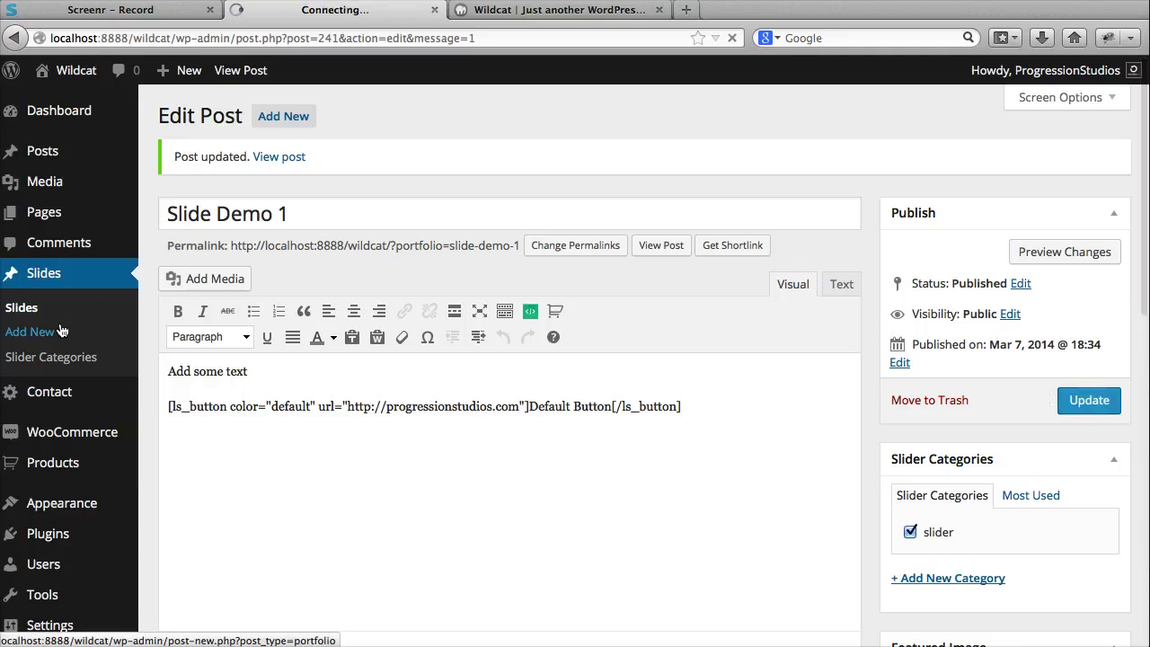
text(Sli)
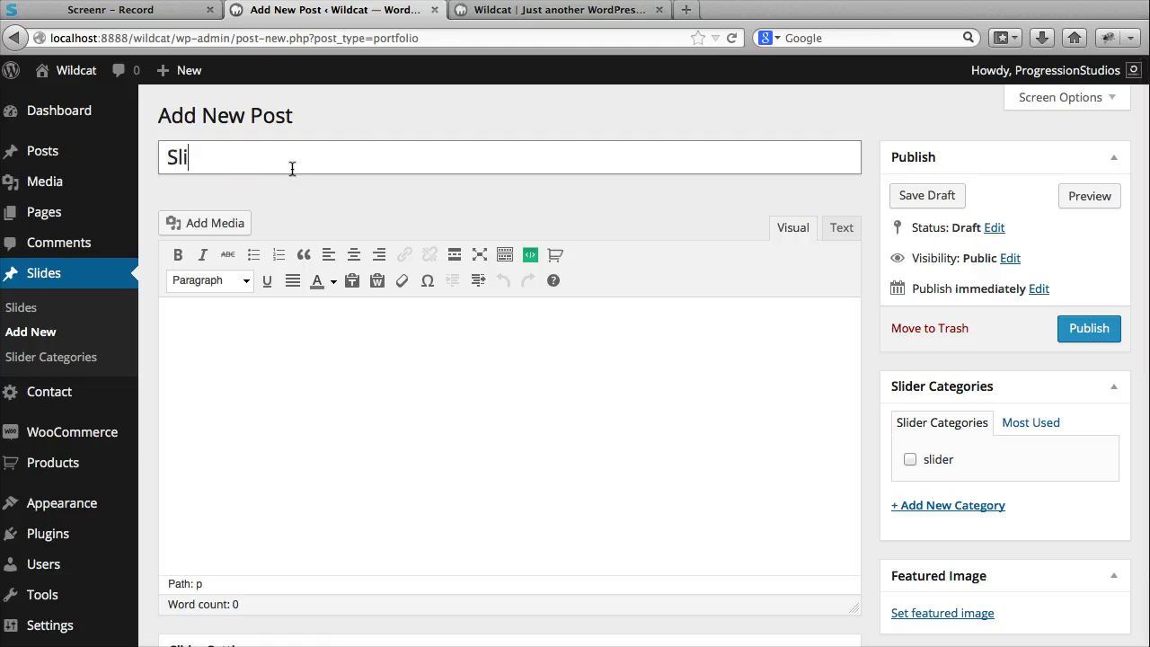
text(de Demo 2)
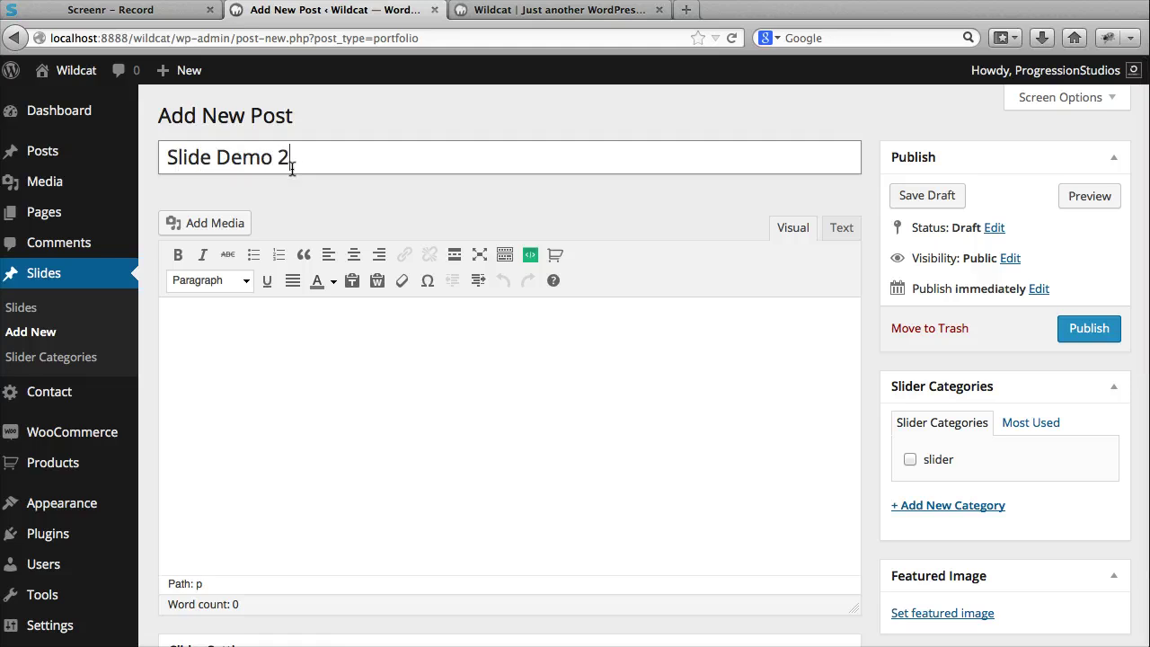
Enter "Add text" as the new slide's body and paste the copied button shortcode in a paragraph below it
click(362, 336)
text(Add text)
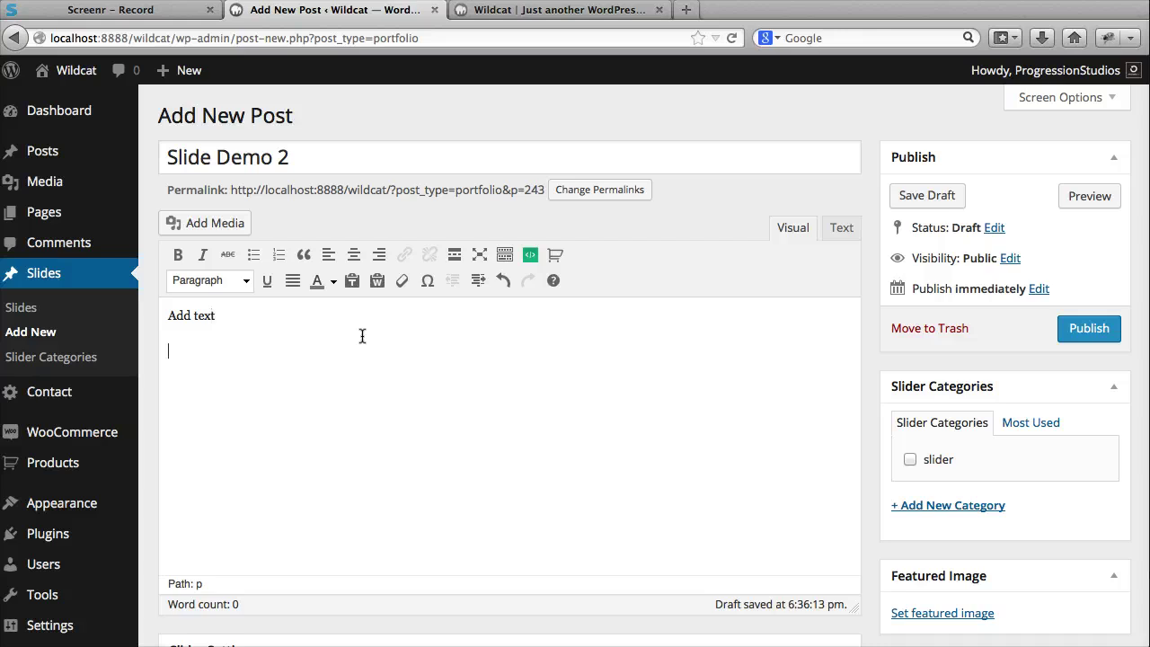
key(super+v)
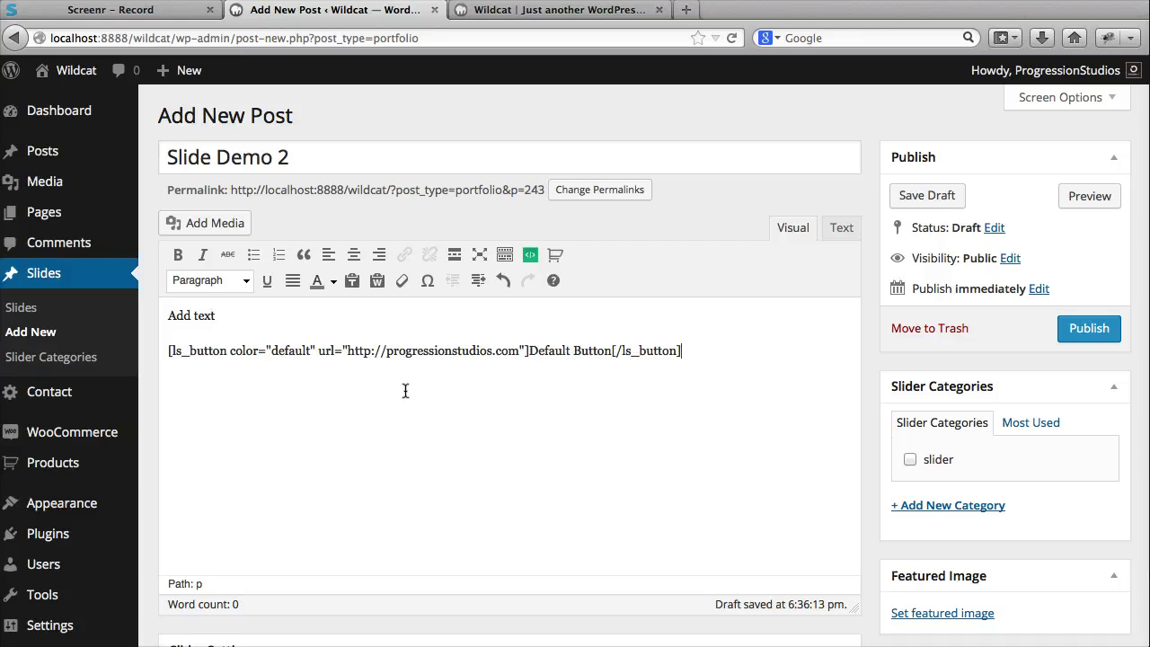
Assign the Slide Demo 2 slide to the "slider" category
click(933, 467)
scroll(880, 449, down, 1)
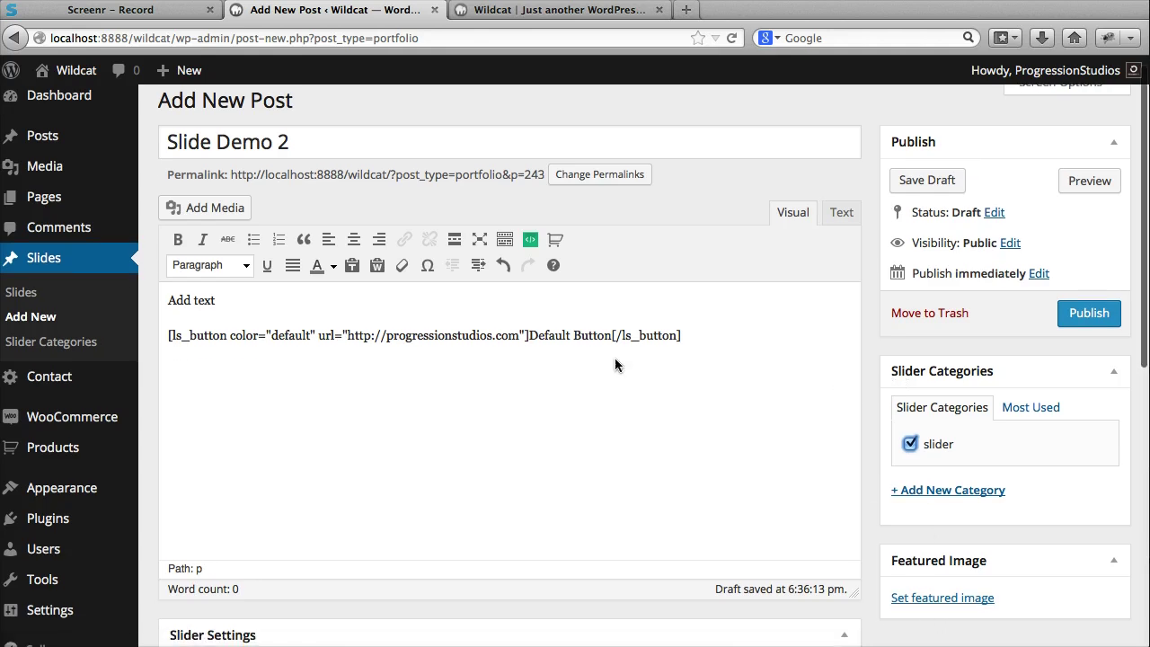
Upload the slide-4 cheetah image as the featured image of Slide Demo 2 and publish the slide
click(198, 207)
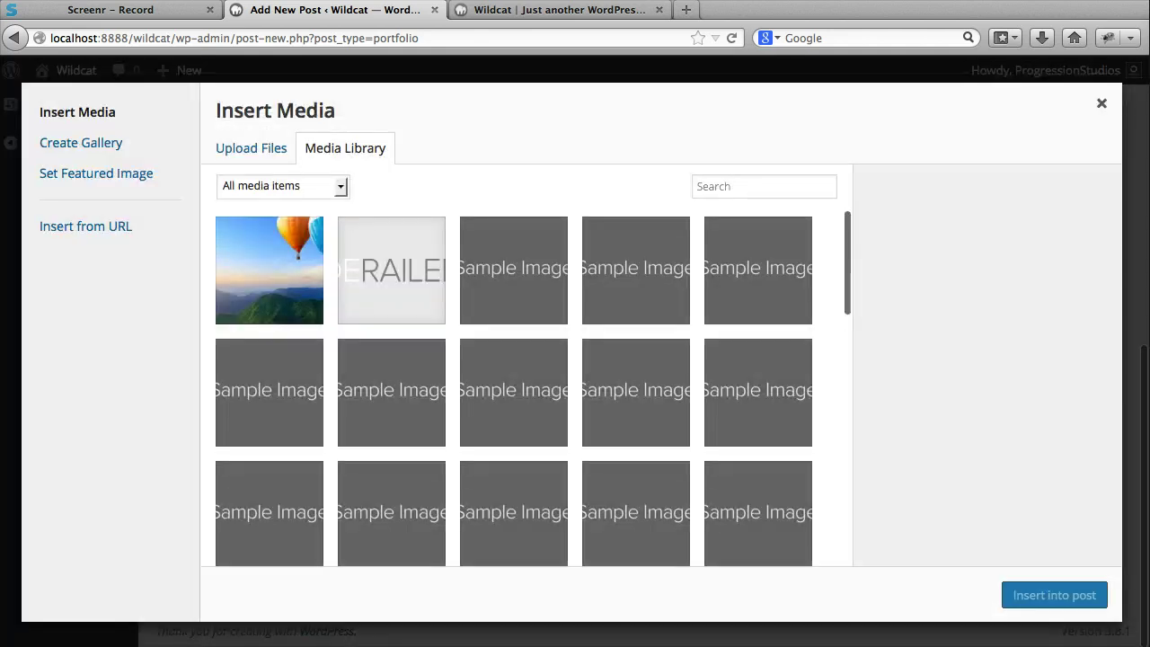
drag(1149, 377, 401, 362)
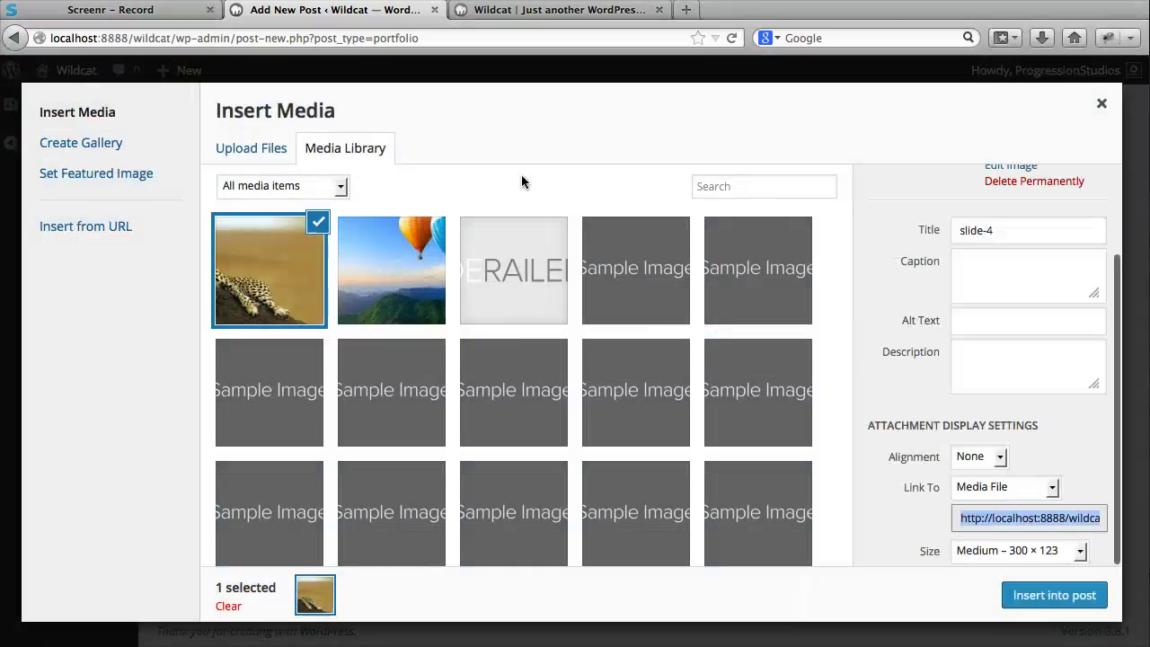
click(105, 177)
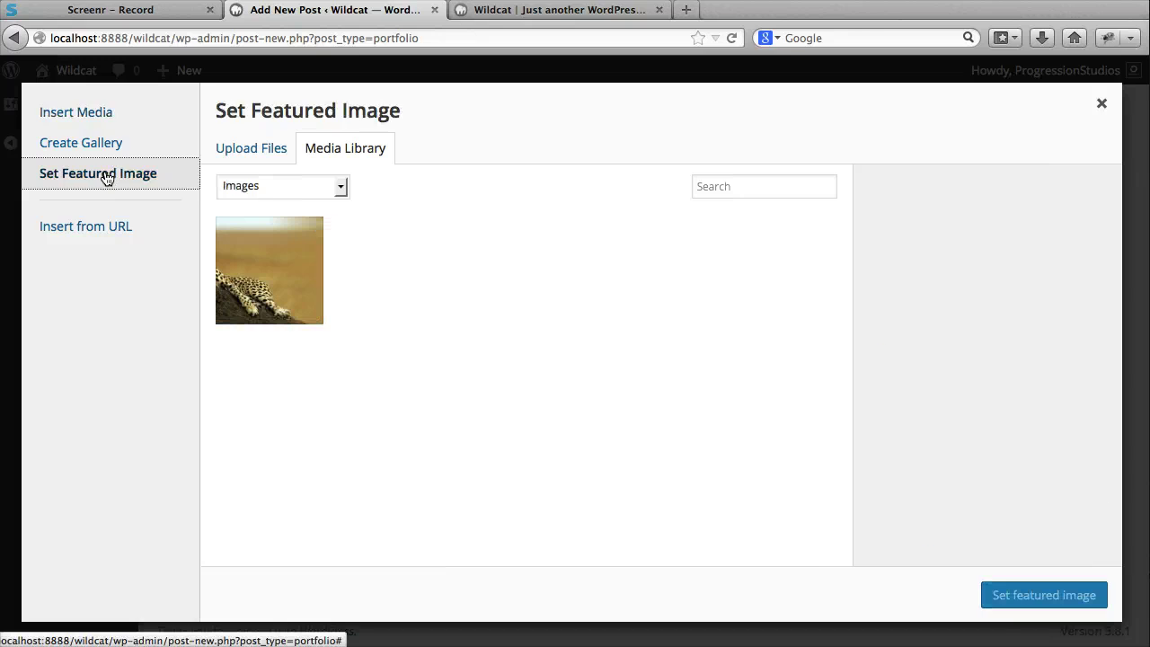
click(296, 257)
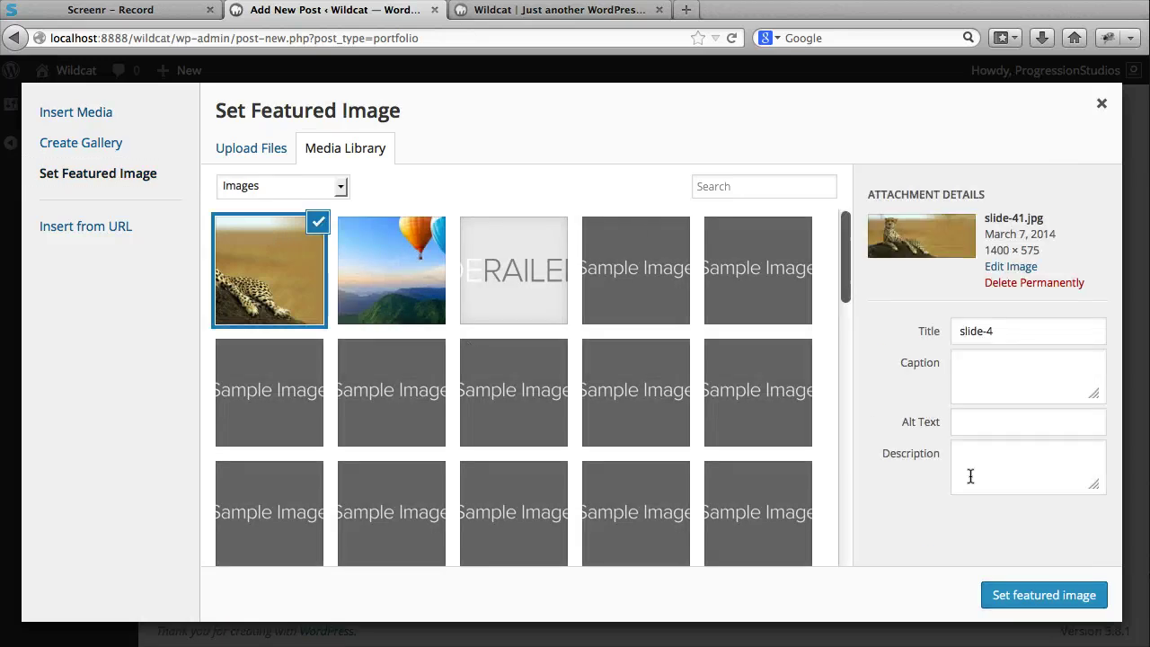
click(1018, 597)
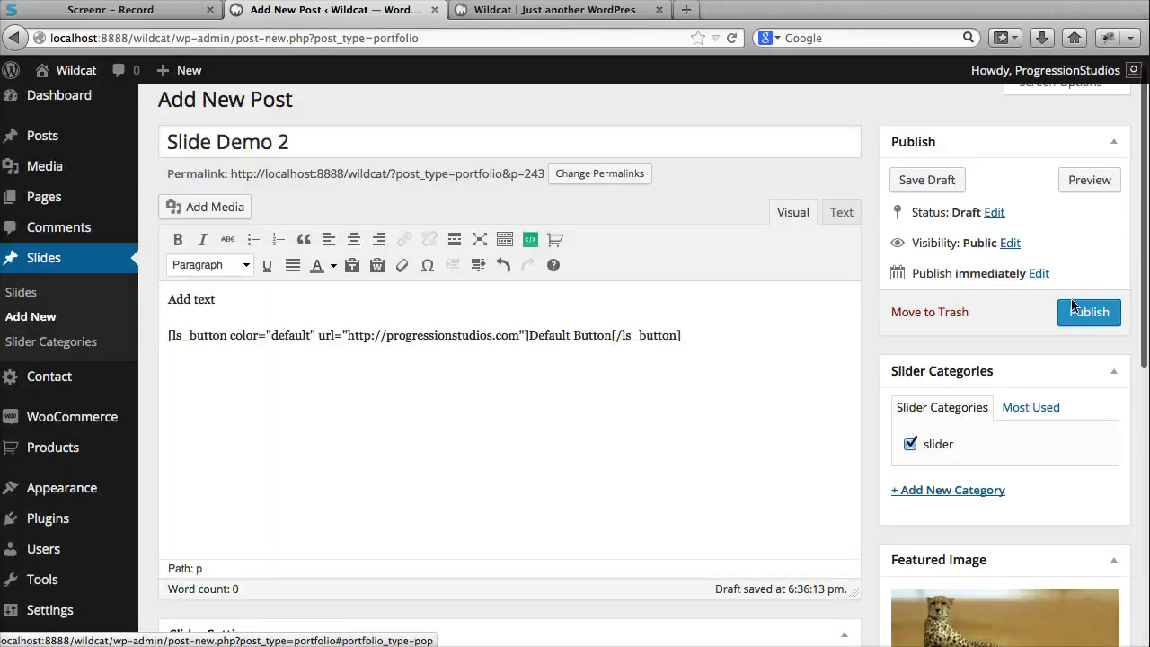
click(1088, 313)
Check the Slide Demo 2 slide and its caption in the slider on the site's homepage
click(599, 11)
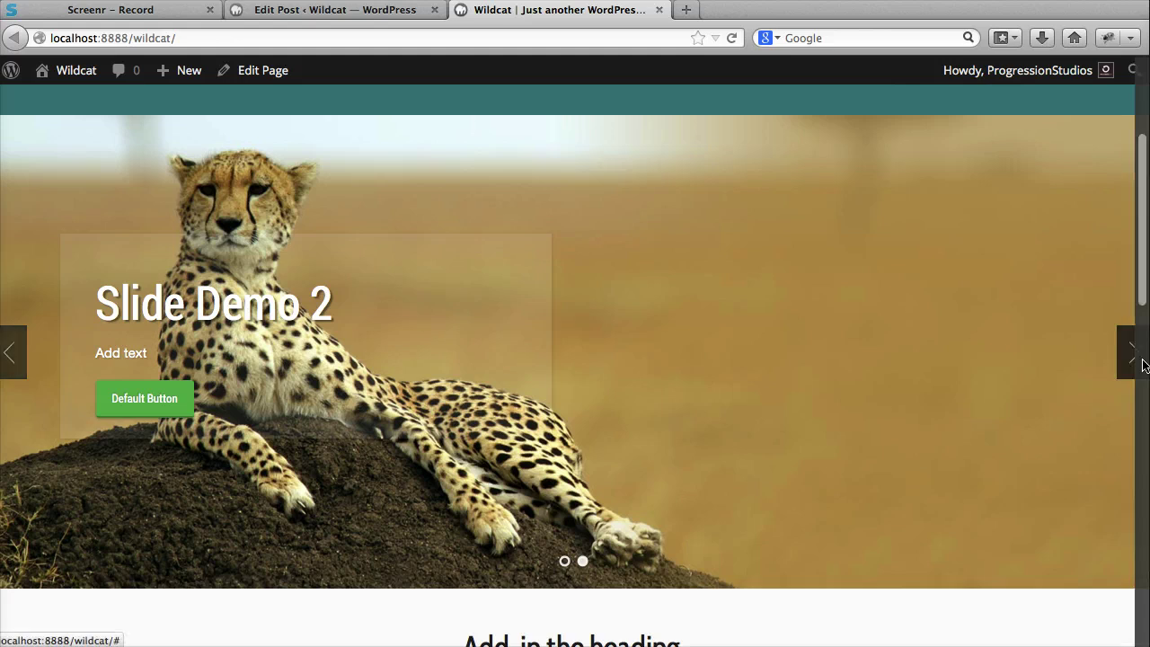
scroll(580, 302, up, 3)
scroll(378, 357, down, 2)
scroll(170, 435, down, 2)
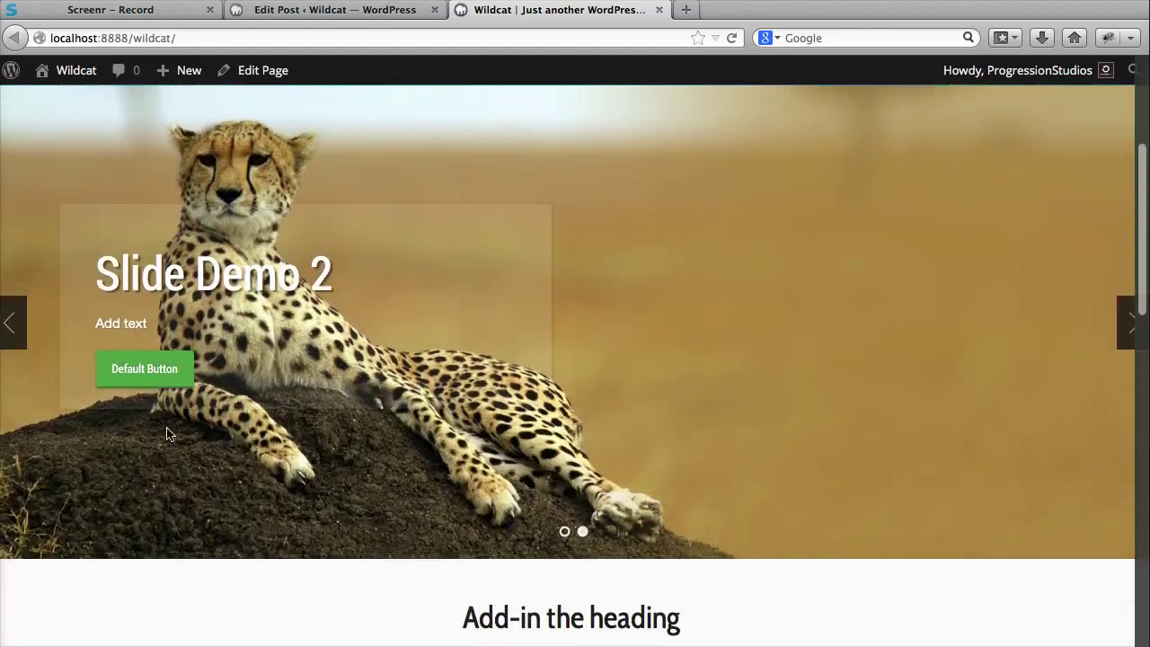
click(1120, 325)
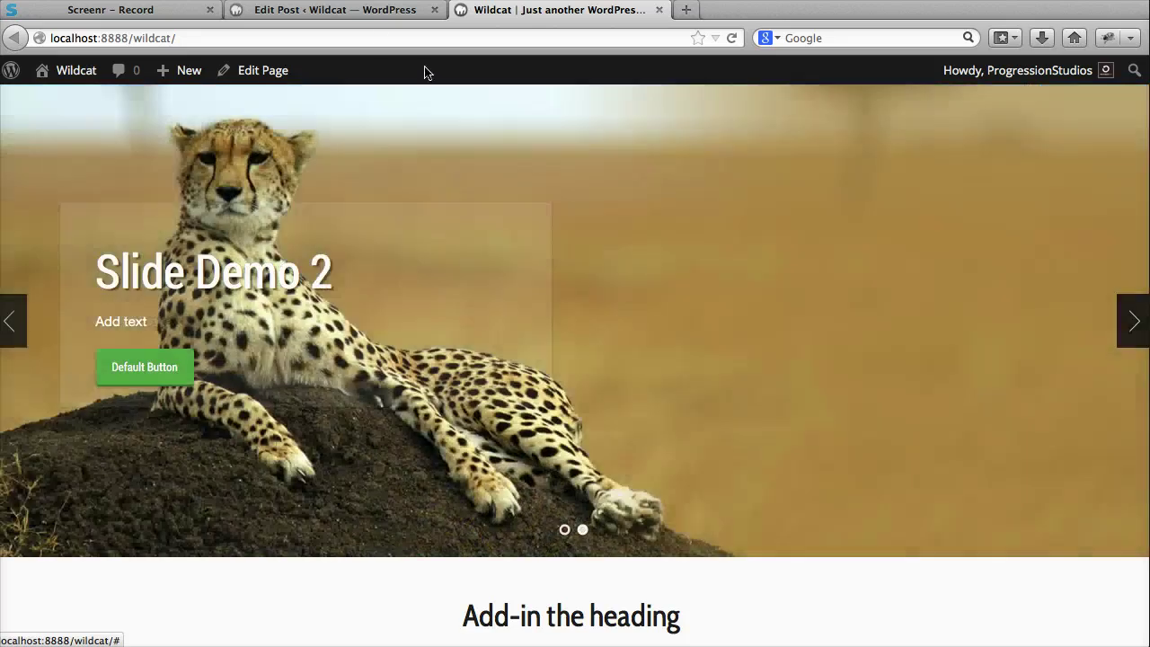
scroll(155, 299, up, 1)
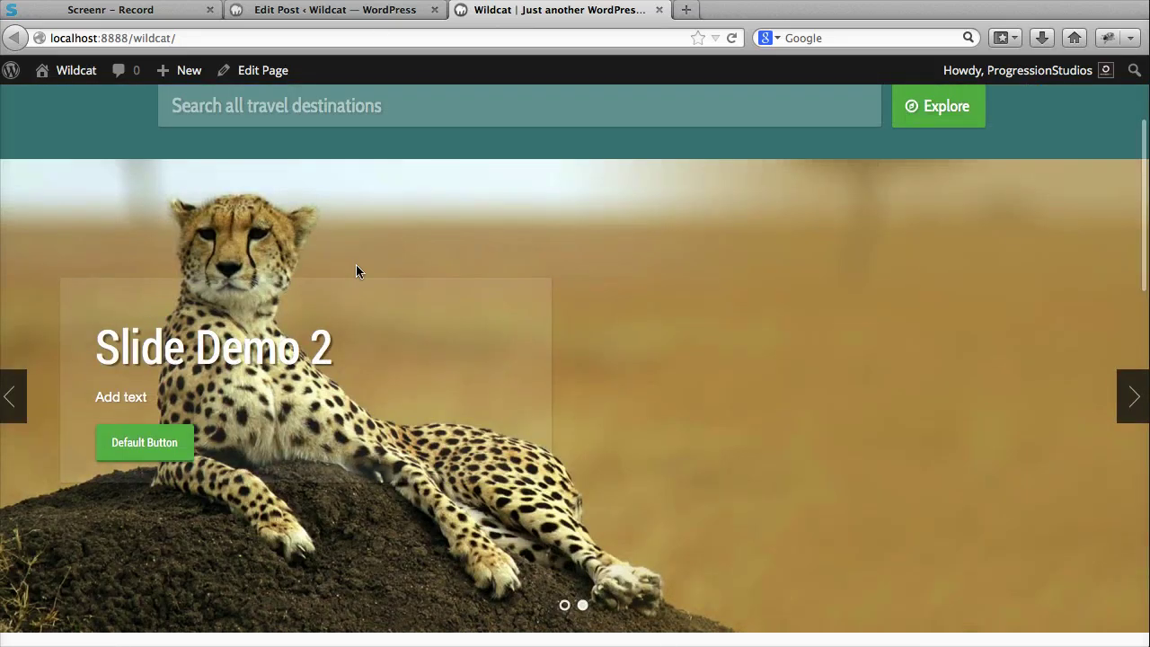
Set the caption alignment of Slide Demo 2 to Right Align and update the slide
click(364, 11)
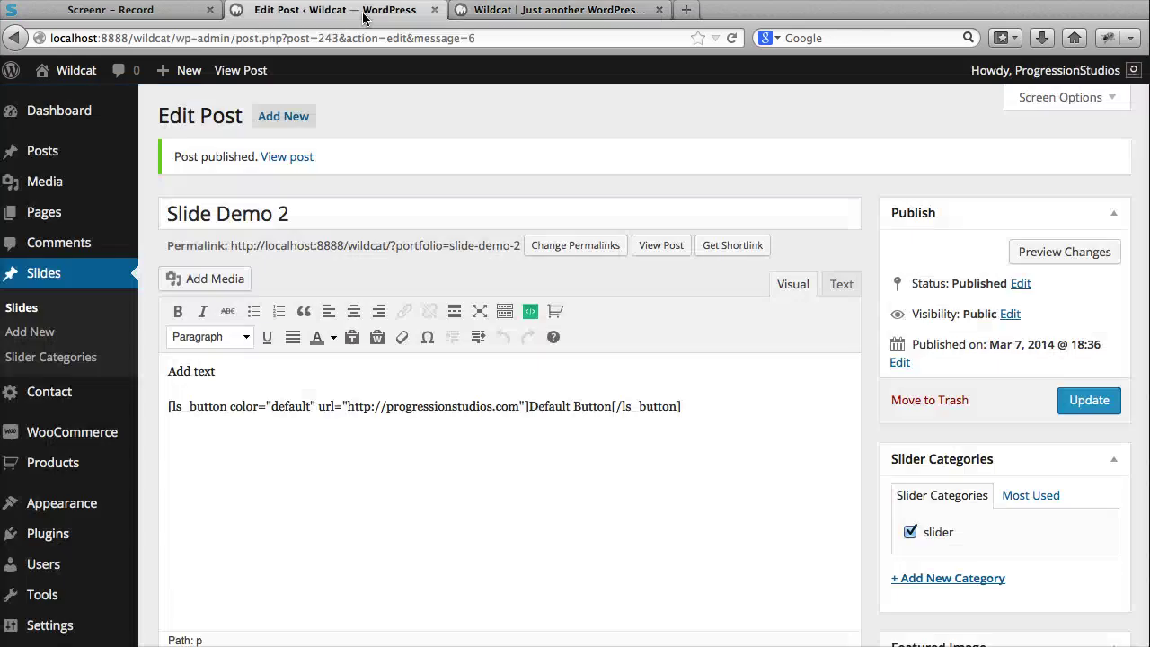
scroll(449, 378, down, 15)
scroll(427, 359, up, 2)
click(218, 266)
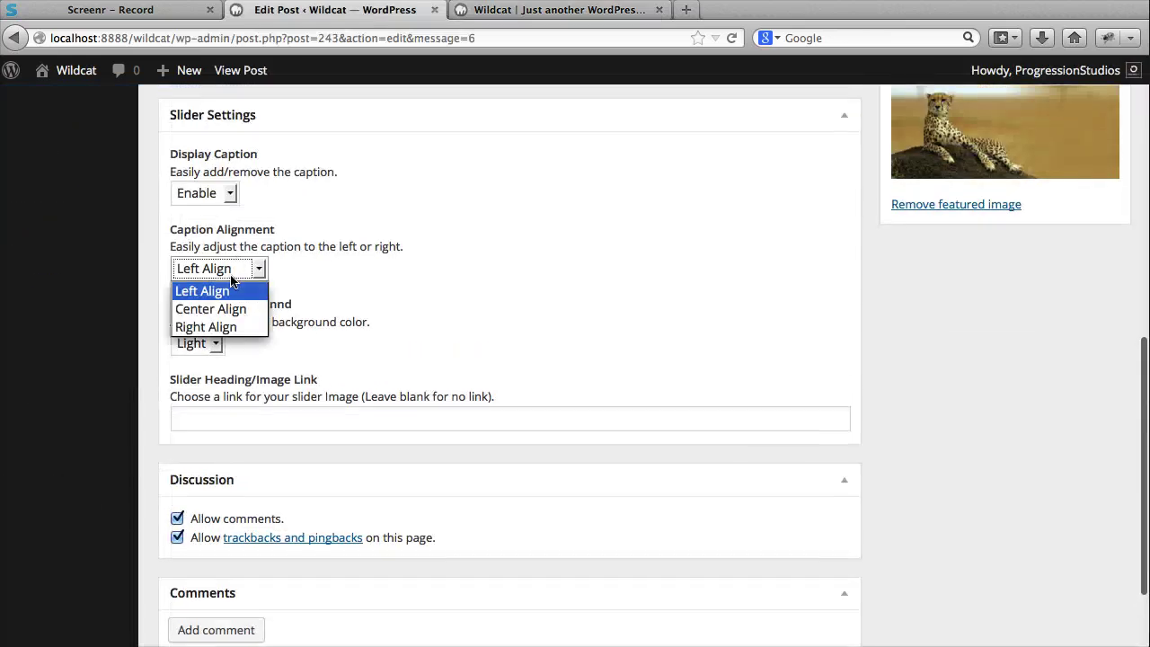
click(224, 287)
click(225, 272)
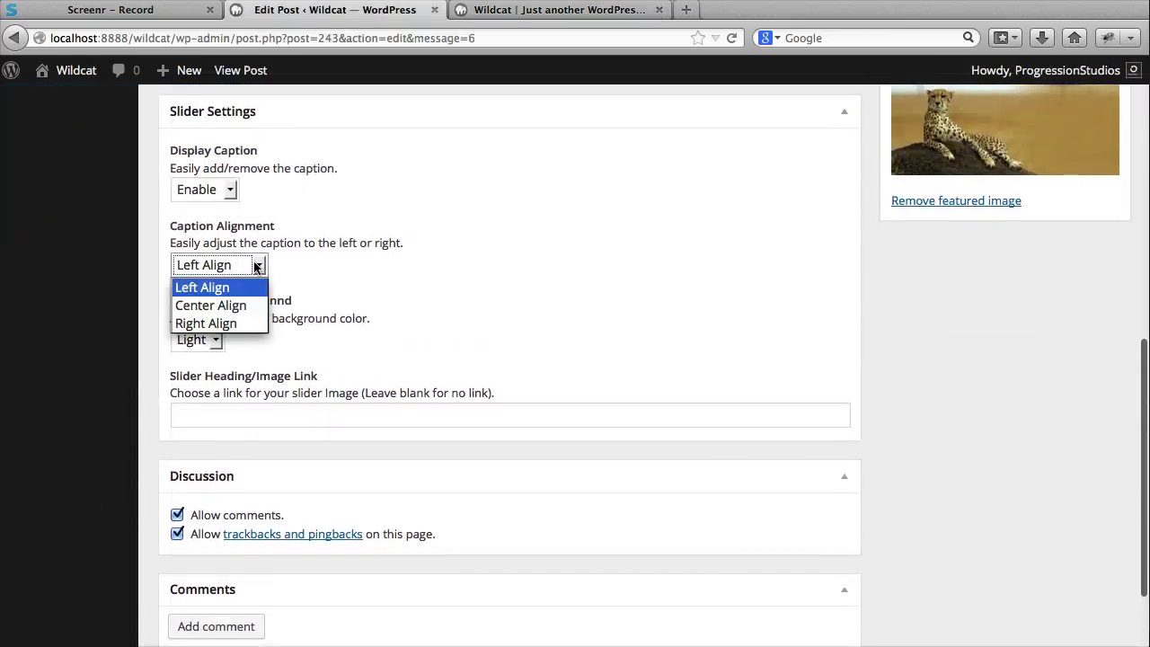
click(260, 265)
click(258, 267)
click(225, 324)
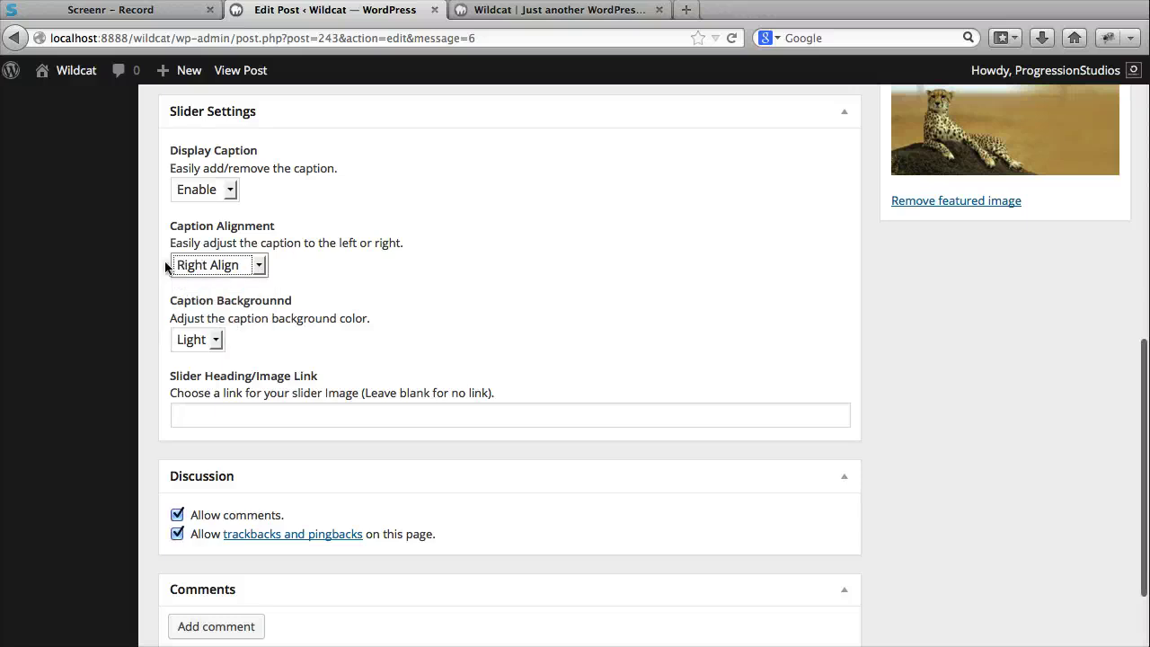
scroll(264, 264, up, 10)
click(1088, 406)
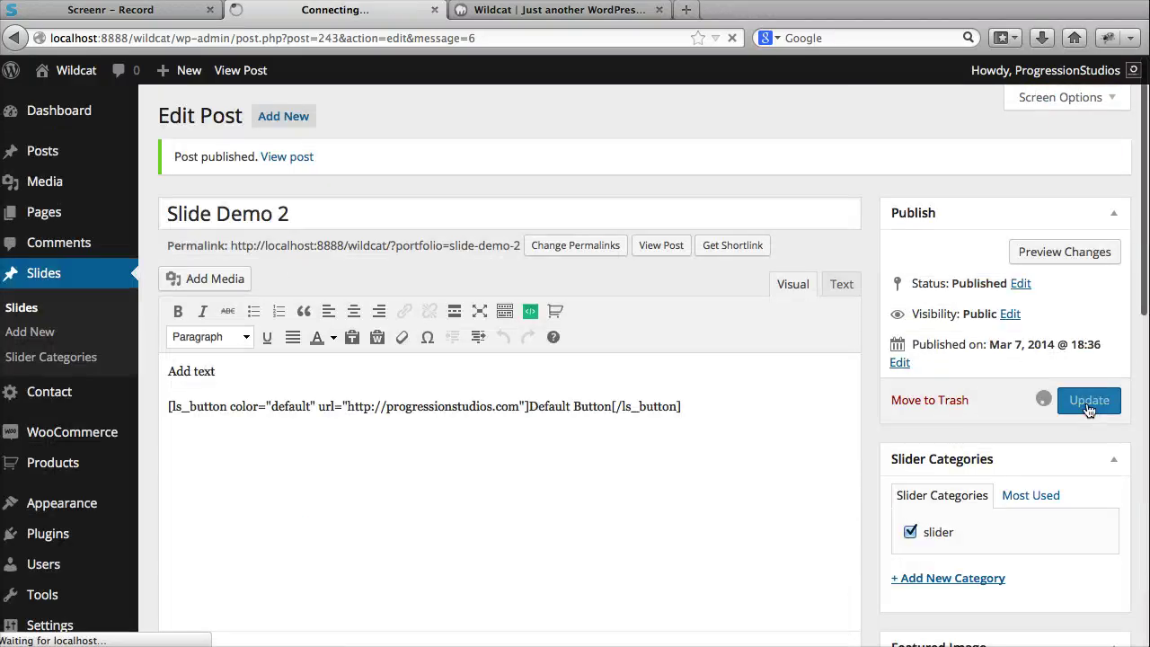
Reload the homepage and examine Slide Demo 2's caption placement, cycling through both slides of the slider
click(607, 11)
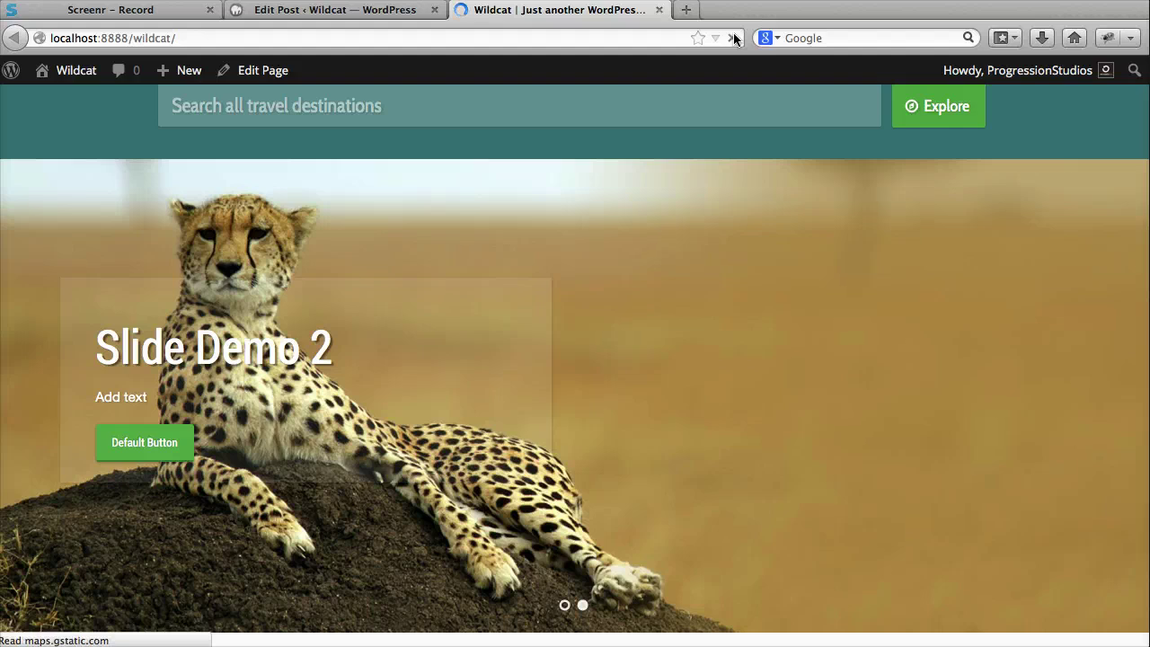
scroll(975, 347, up, 3)
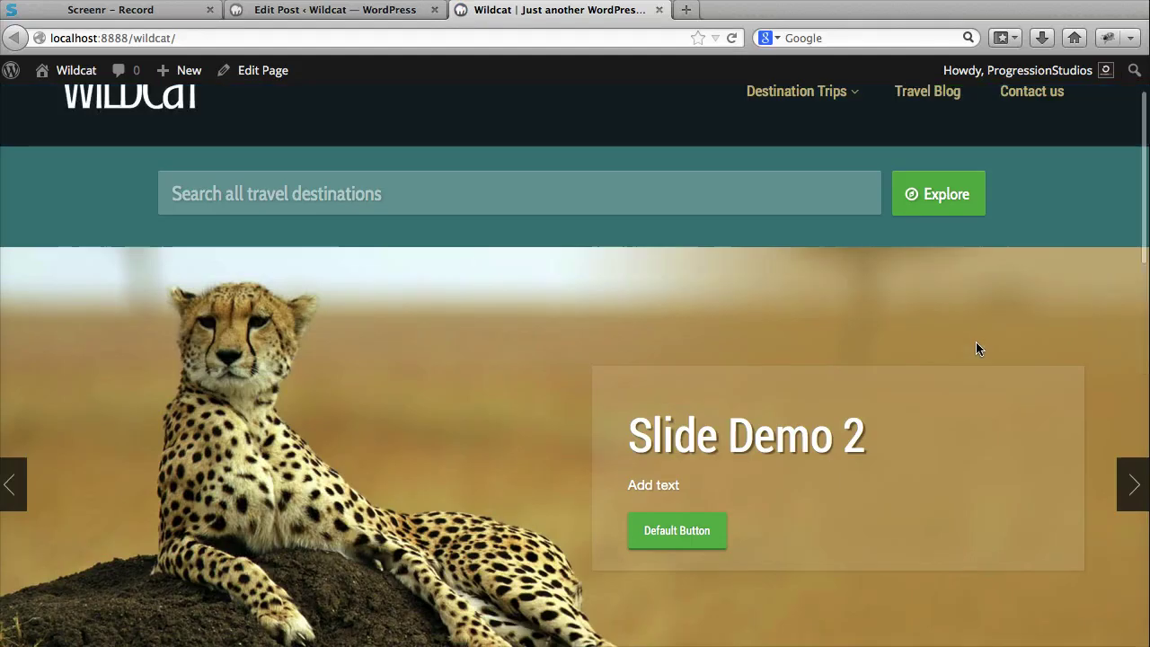
scroll(975, 346, down, 5)
scroll(1069, 390, down, 1)
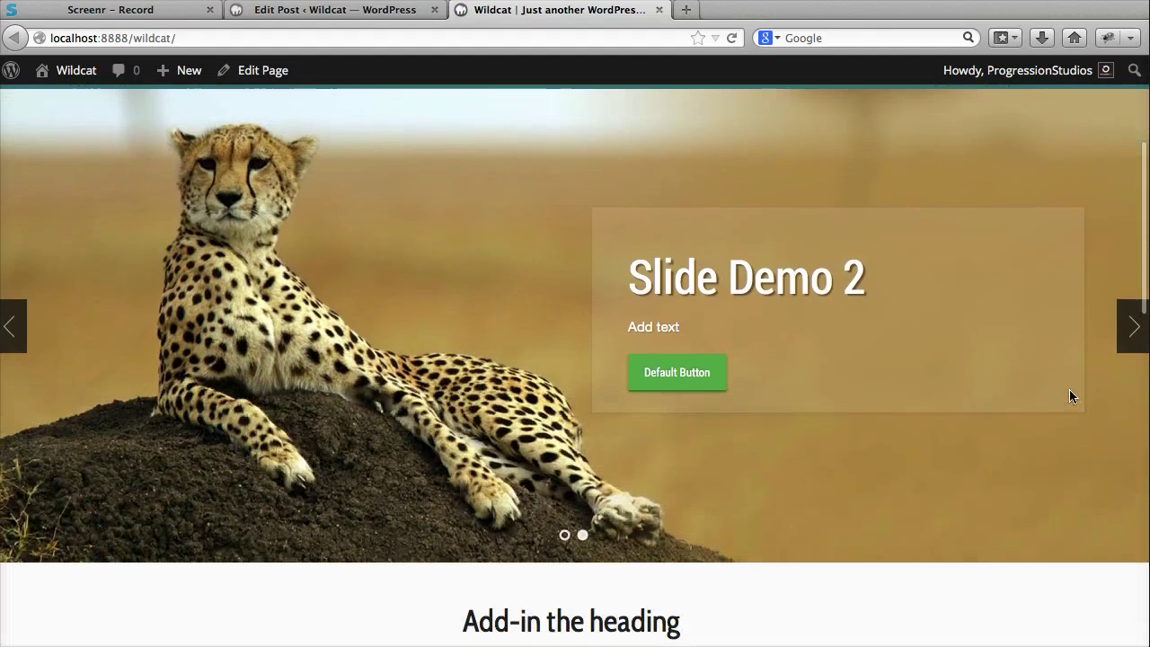
scroll(987, 368, up, 2)
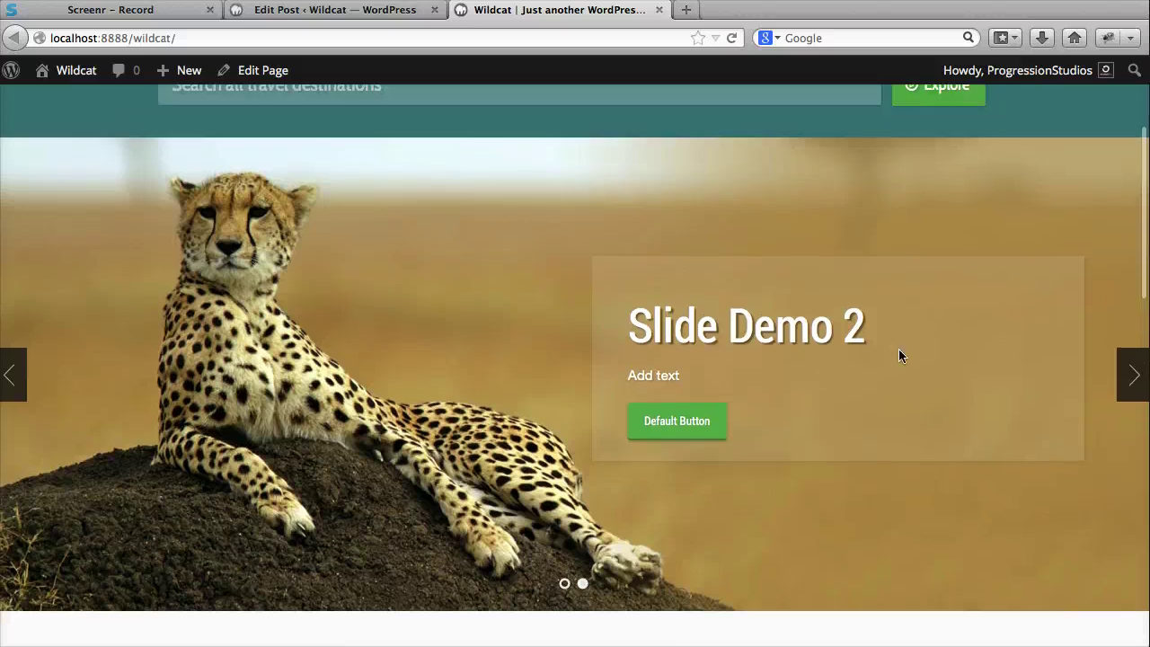
click(1129, 381)
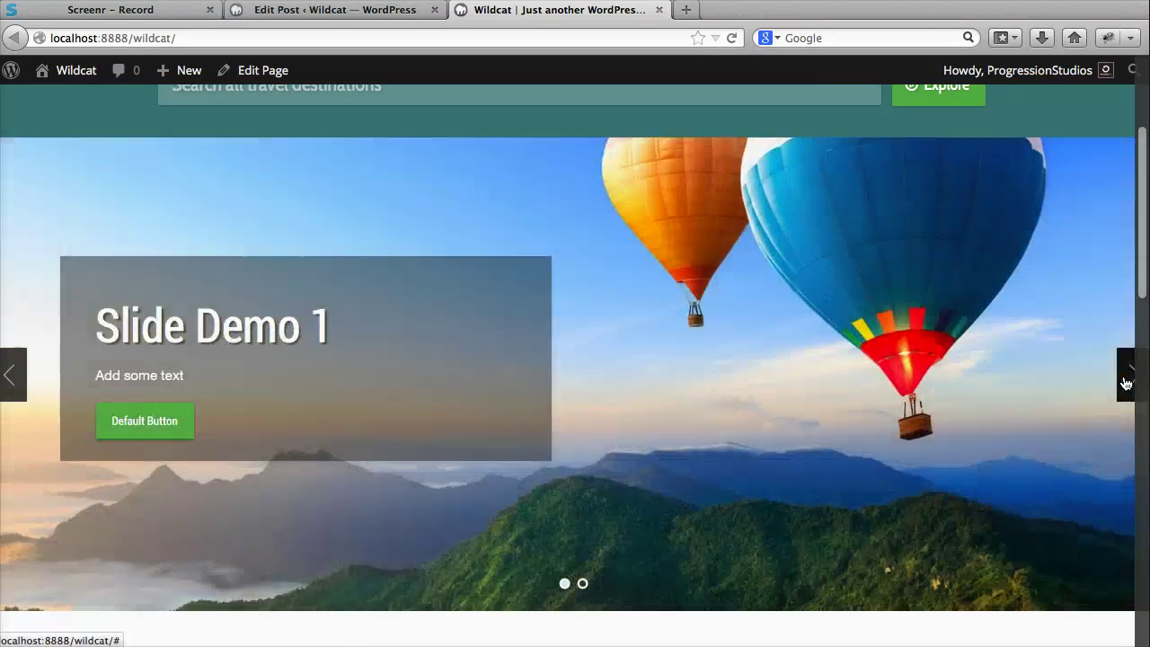
click(1126, 383)
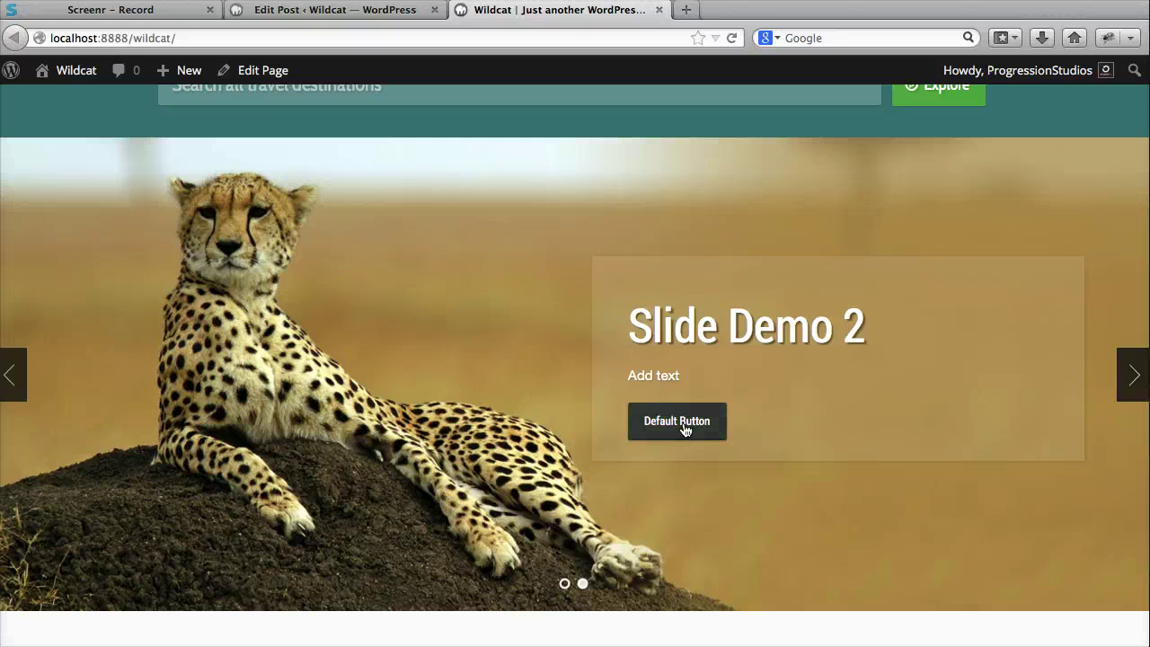
scroll(413, 456, up, 5)
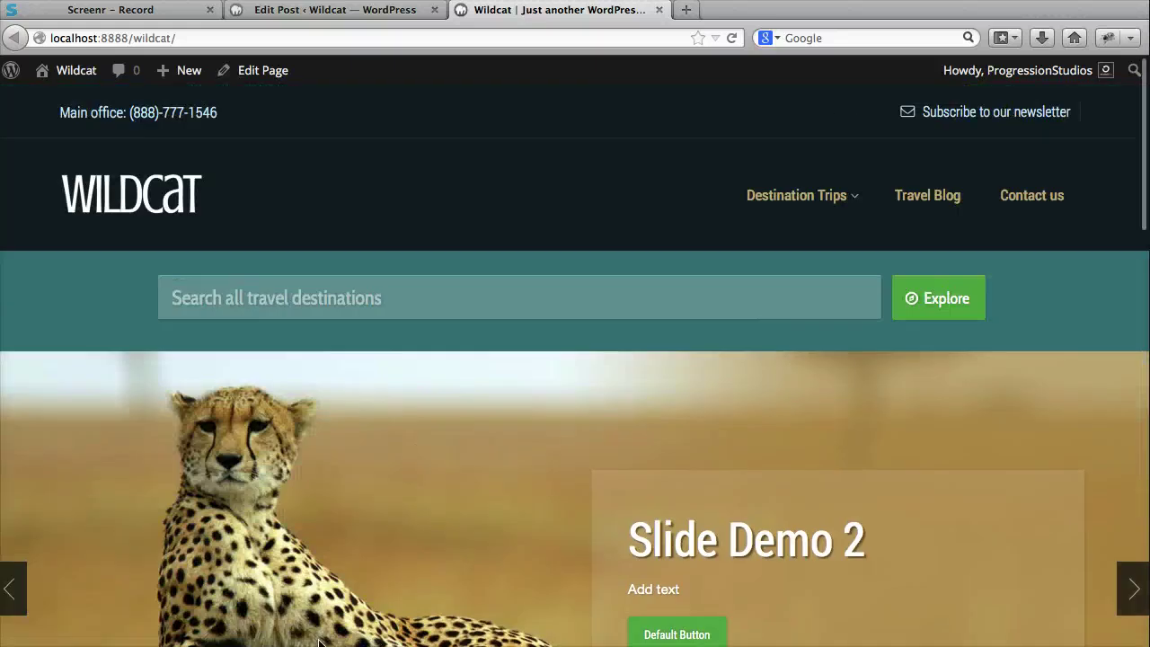